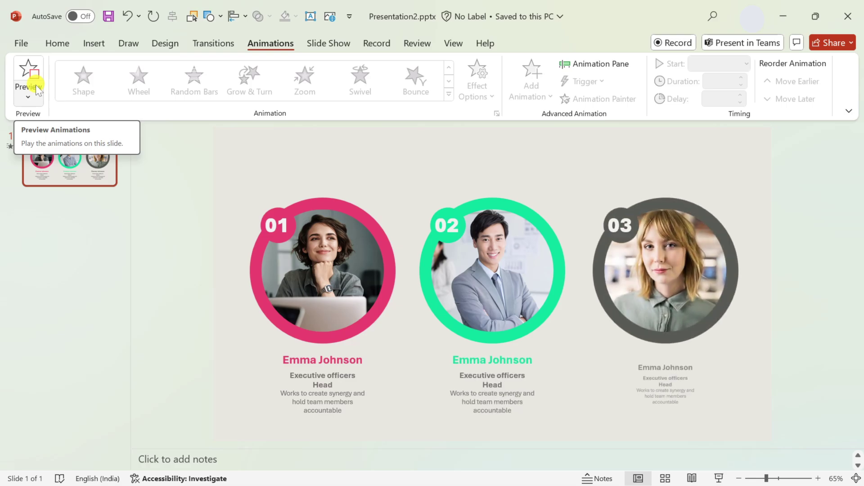
Return to the Home tab and add a new blank slide after the team slide.
left_click(57, 43)
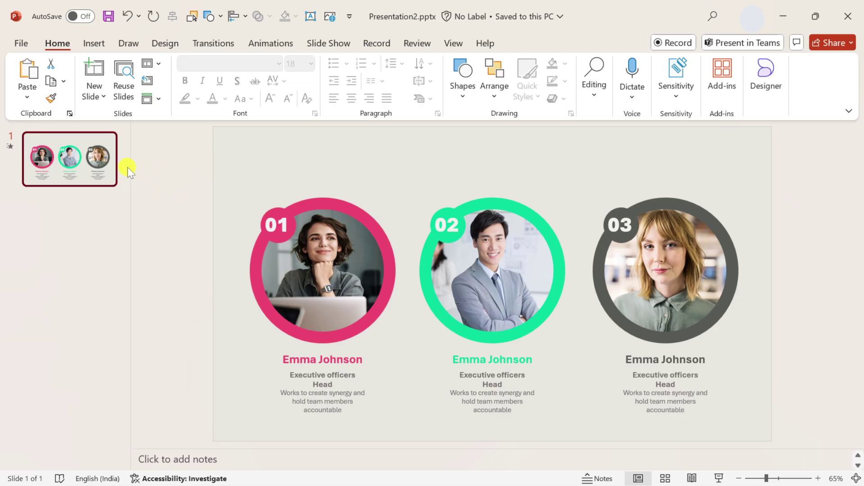
key("ctrl+m")
Draw a tall Top Corners Rounded rectangle card and fill it white.
left_click(93, 44)
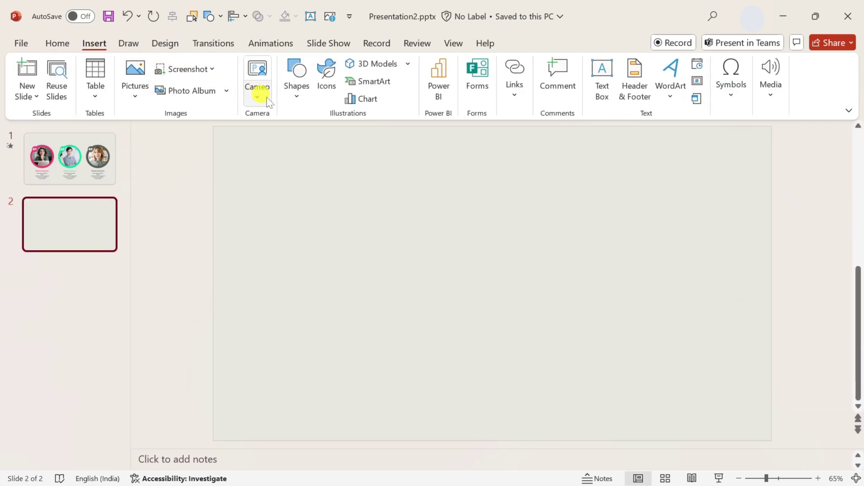
left_click(295, 92)
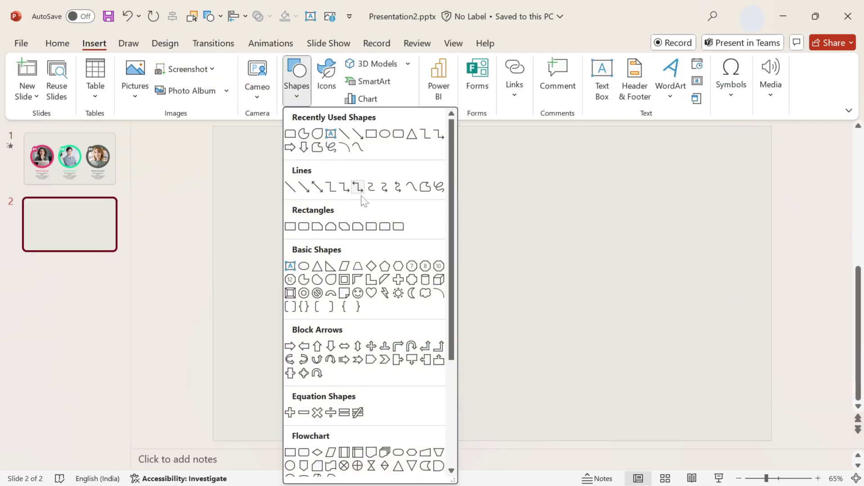
left_click(382, 229)
left_click_drag(290, 199, 361, 334)
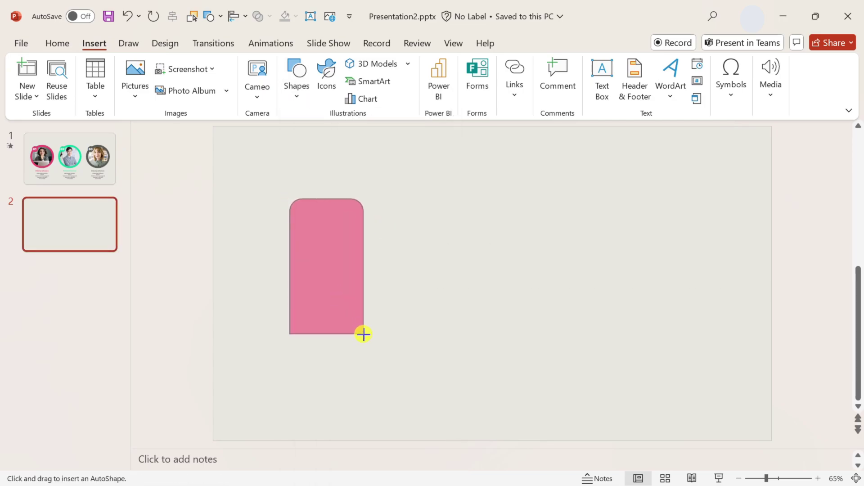
left_click_drag(326, 175, 327, 328)
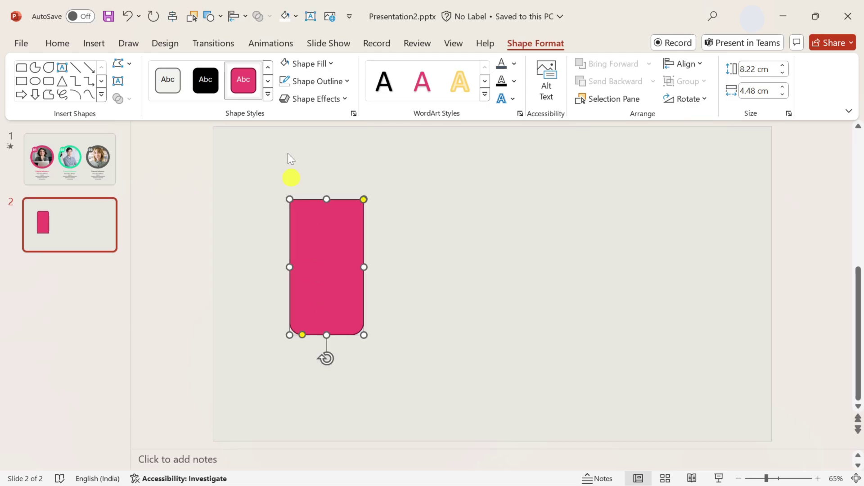
left_click(326, 63)
left_click(284, 257)
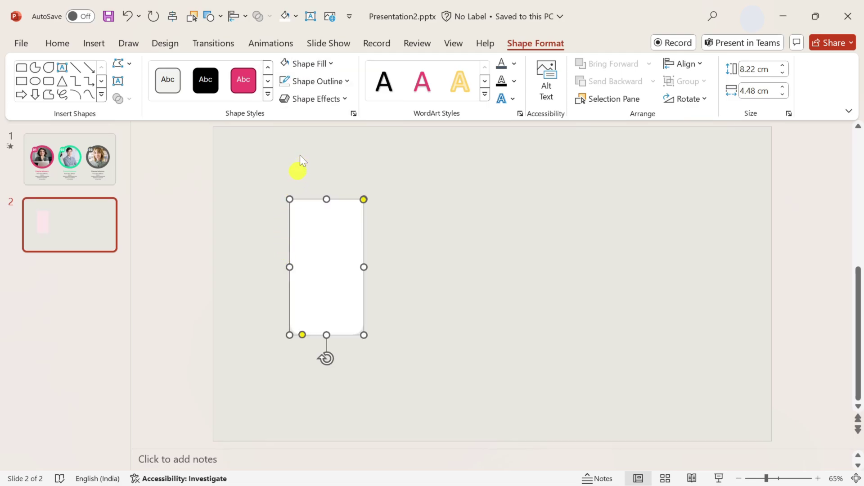
Draw a small circle over the card's top edge and subtract it to cut a notch.
left_click(92, 43)
left_click(296, 90)
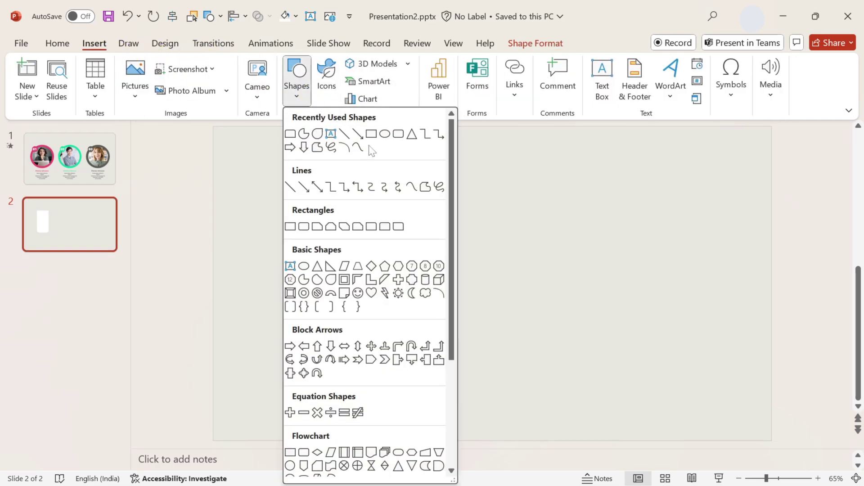
left_click(381, 134)
left_click_drag(310, 184, 321, 201)
left_click(309, 256)
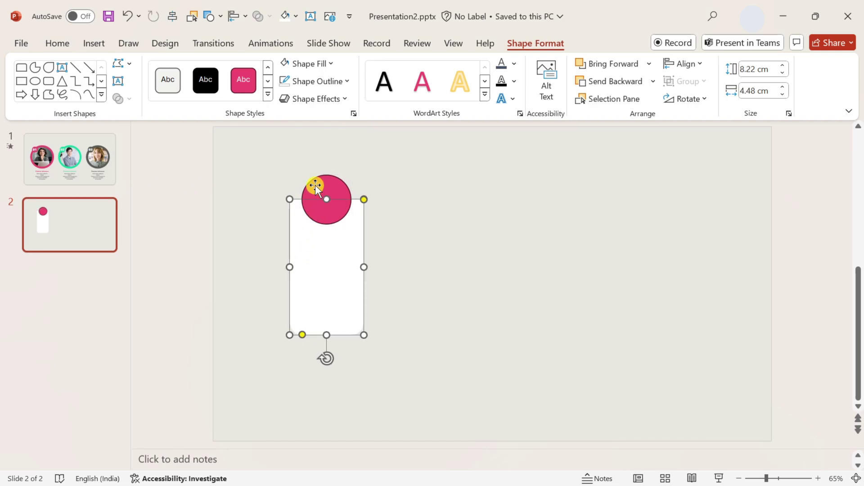
left_click(315, 185, "shift")
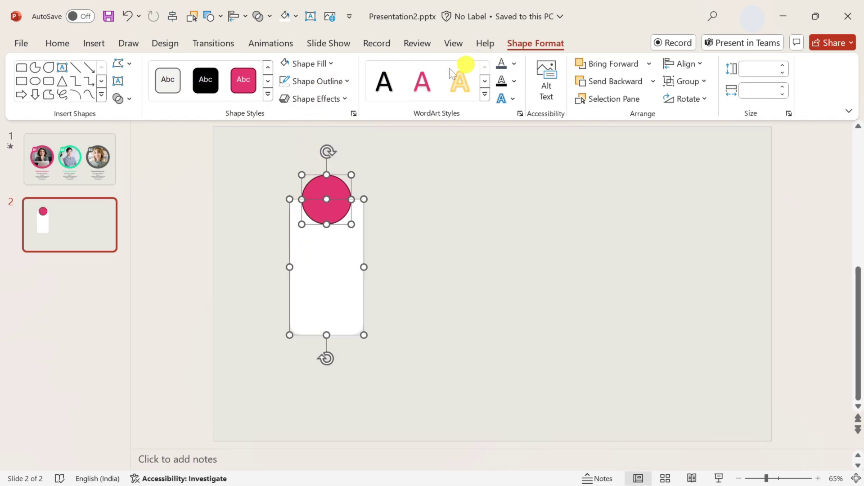
left_click(131, 97)
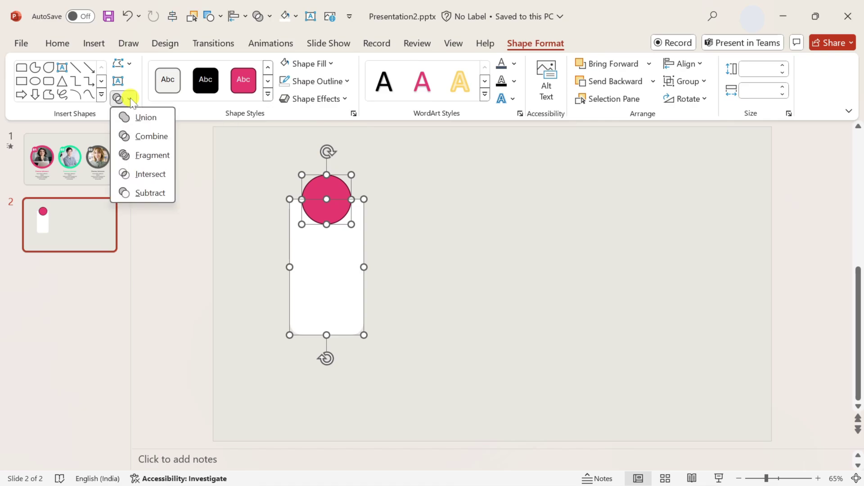
left_click(143, 192)
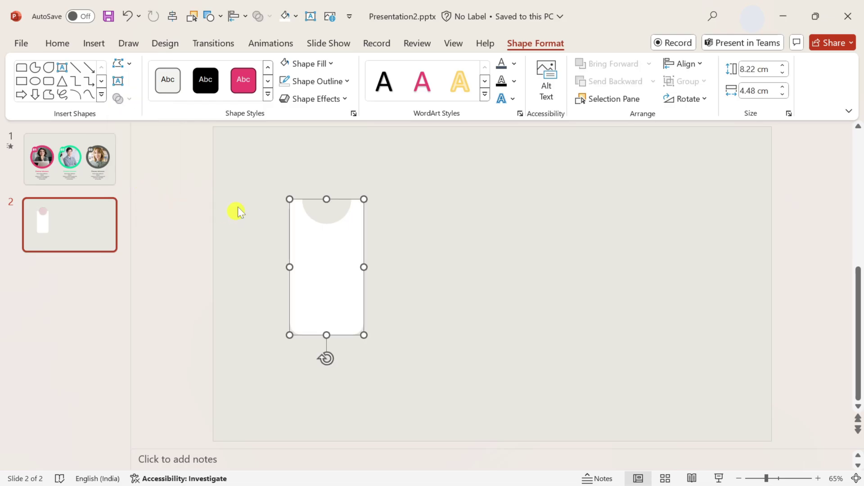
right_click(317, 264)
Give the card a black shadow at 50% transparency in Format Shape.
left_click(355, 452)
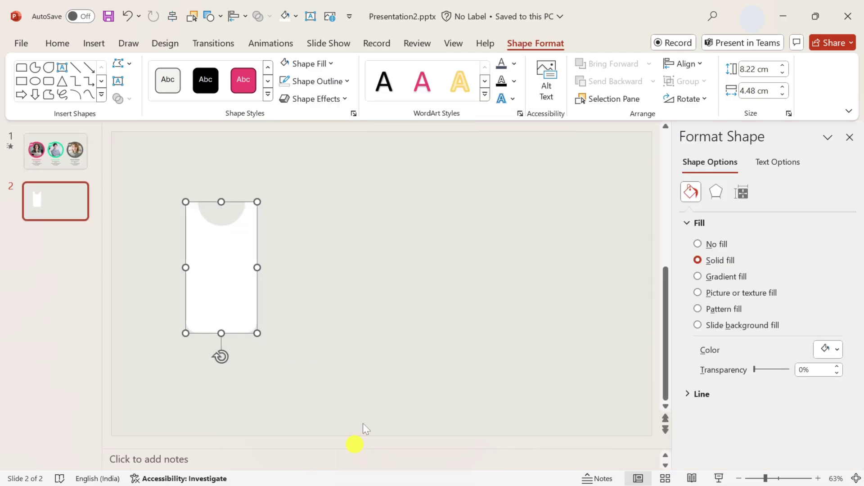
left_click(717, 193)
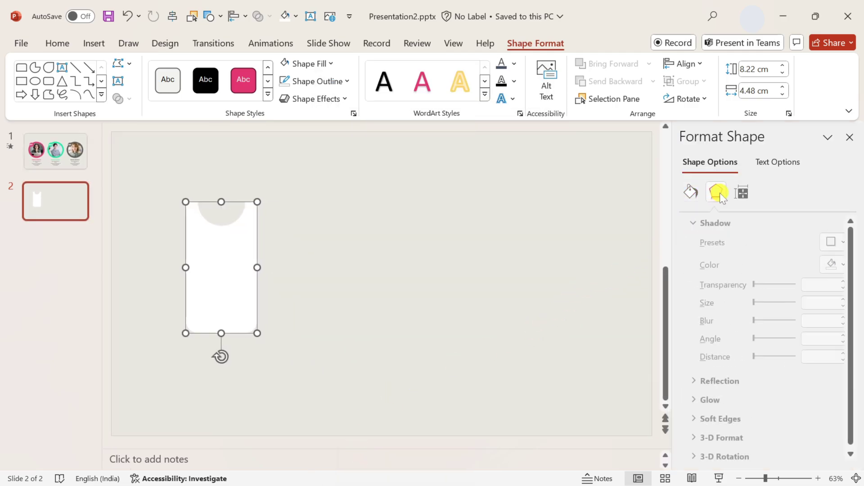
left_click(825, 266)
left_click(764, 82)
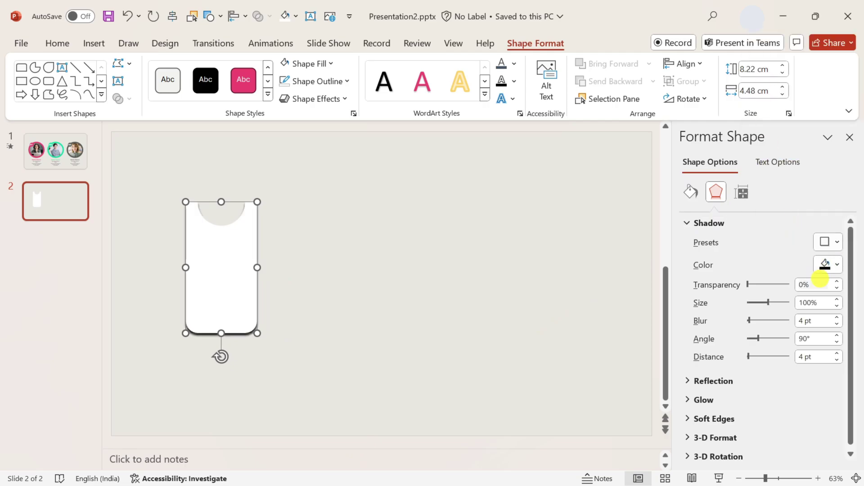
type("50")
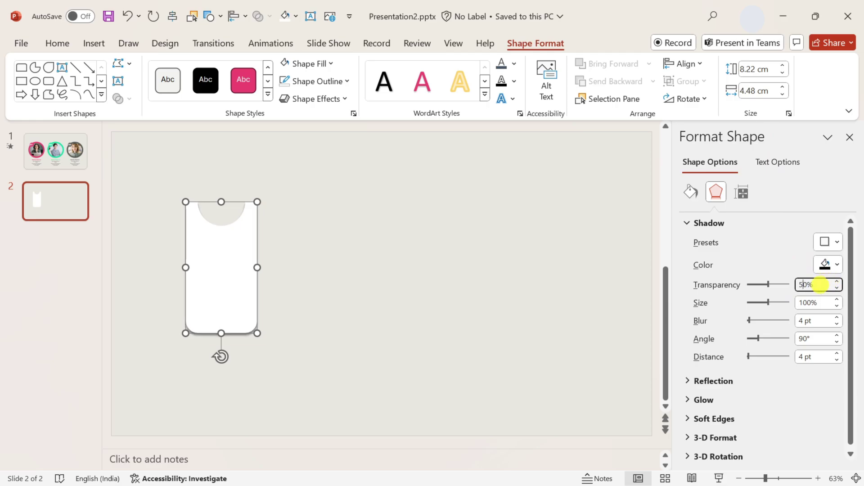
Set the shadow size to 104%, blur to 15 pt, angle 0° and distance 0 pt.
left_click(810, 302)
key("BackSpace")
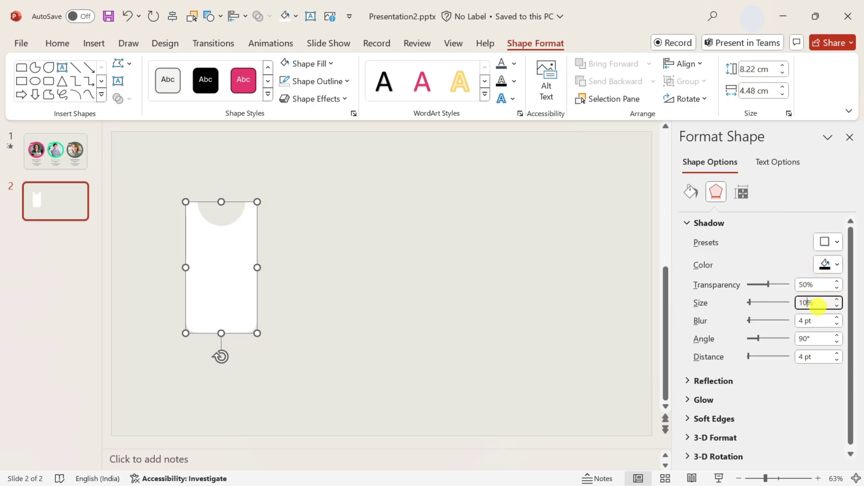
type("4")
left_click(806, 320)
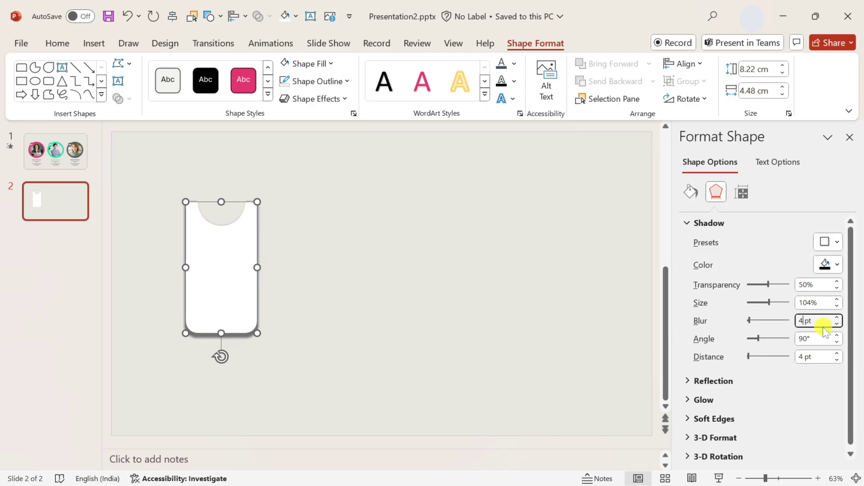
key("BackSpace")
type("15")
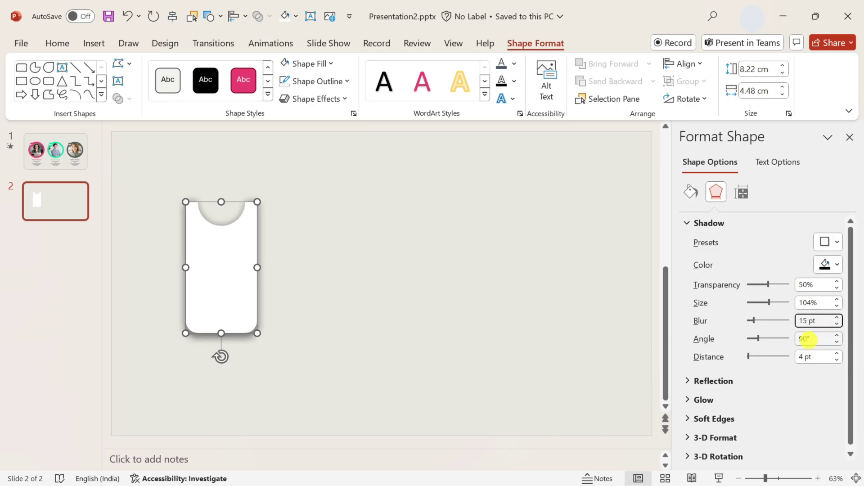
left_click(808, 338)
key("BackSpace")
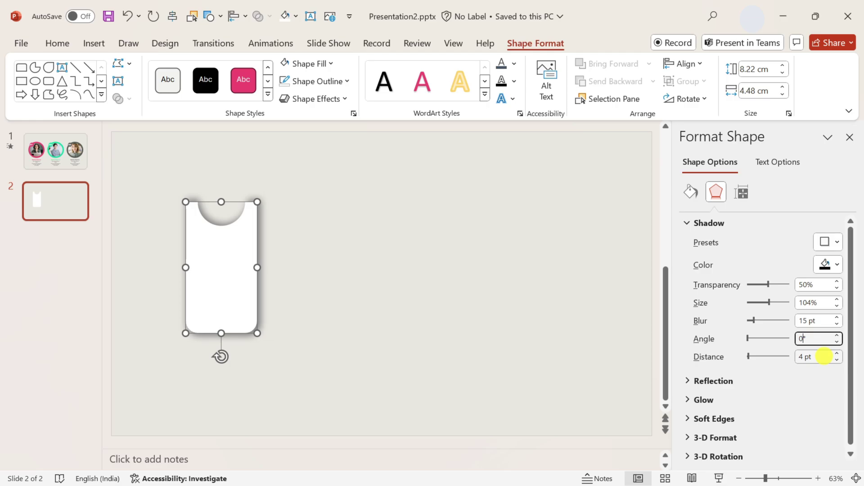
left_click(820, 357)
key("BackSpace")
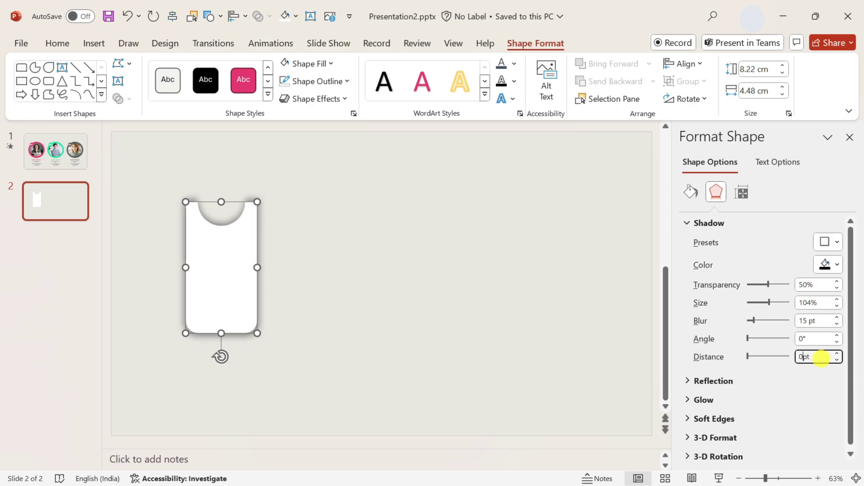
left_click(405, 271)
left_click(94, 44)
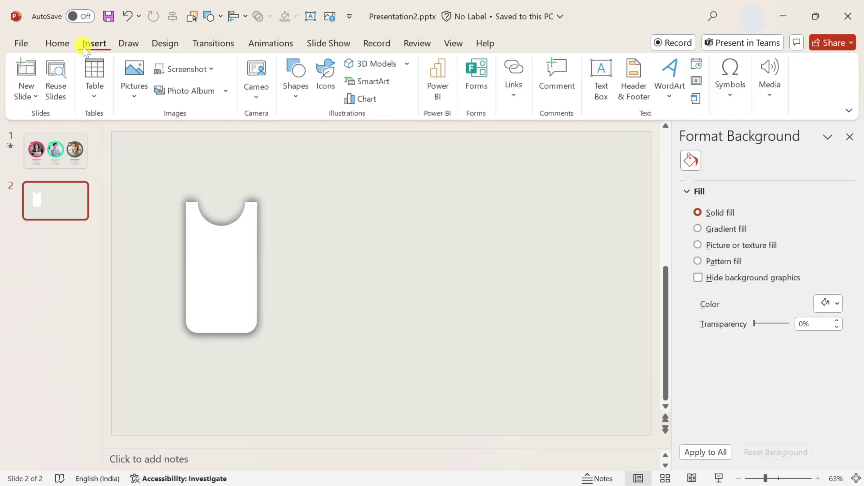
Draw a pink rectangle over the card's top, send it to back, and lower it behind the notch.
left_click(294, 96)
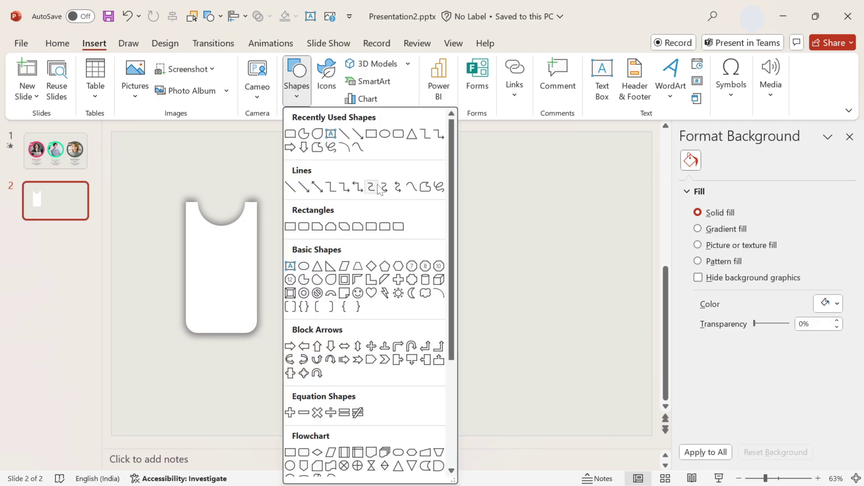
left_click(385, 227)
mouse_move(189, 146)
left_mouse_down()
mouse_move(257, 194)
mouse_move(222, 210)
left_mouse_up()
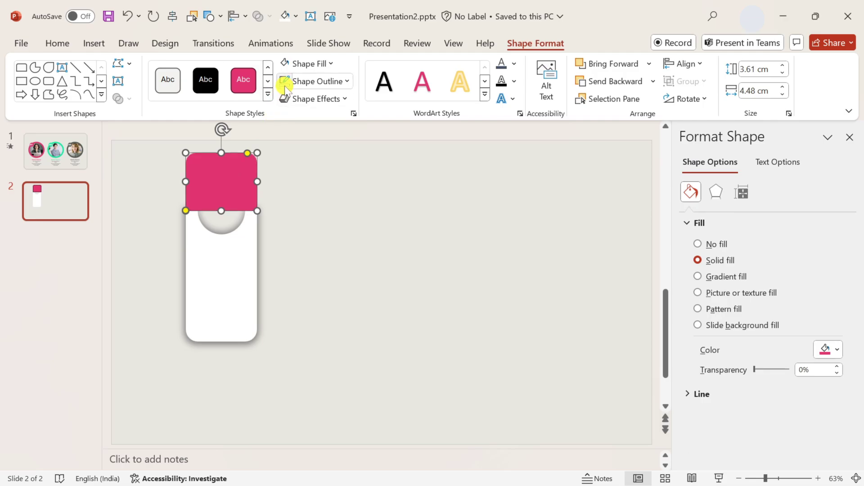
left_click(230, 173)
right_click(230, 173)
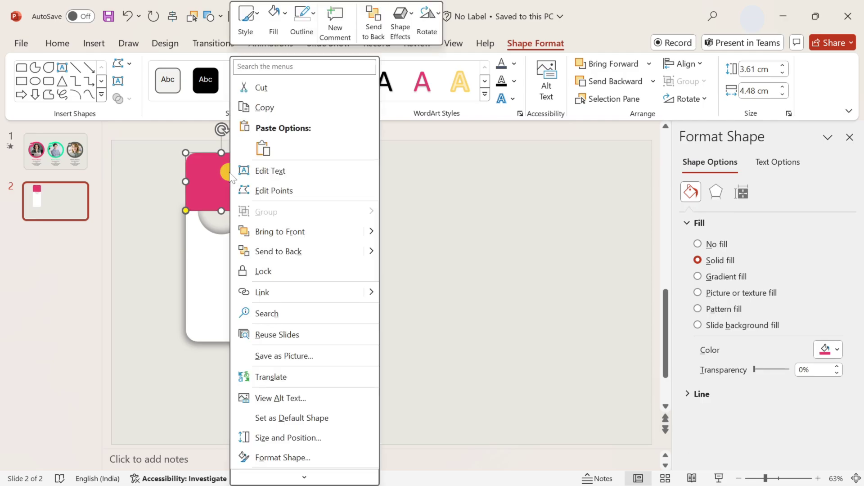
left_click(259, 254)
left_click(225, 179)
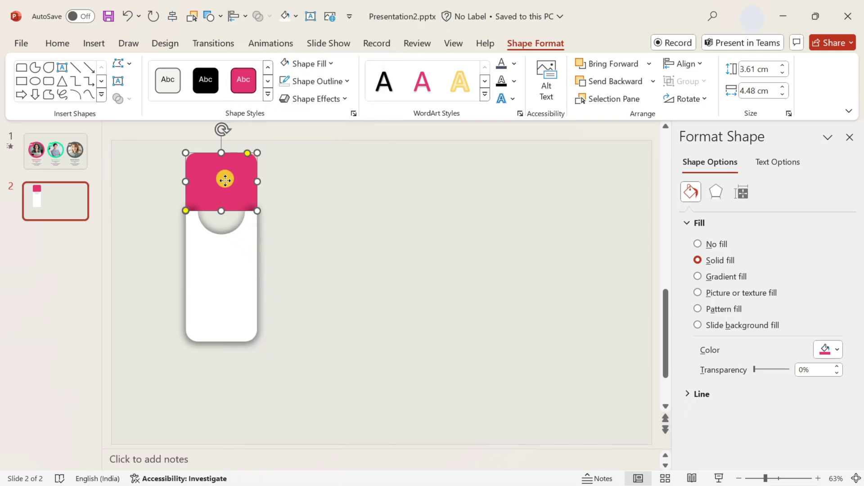
left_click_drag(225, 179, 227, 205)
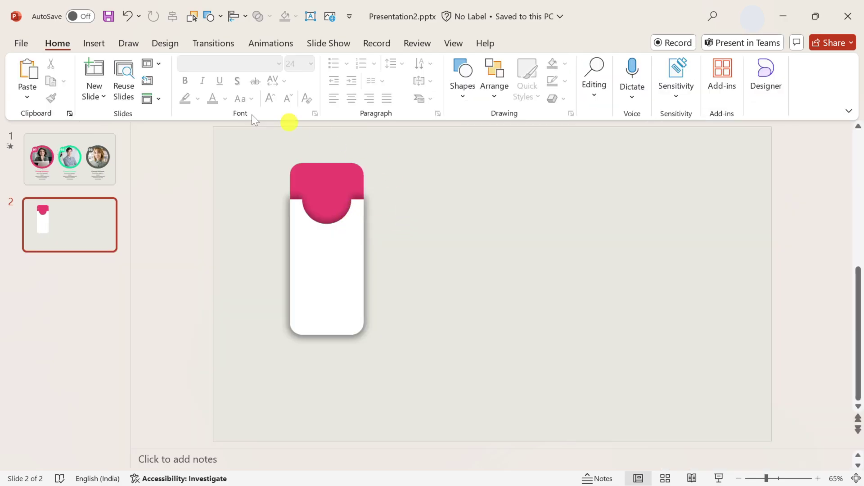
Add a centred TARGET text box in white 24 pt Aptos Black on the pink top.
left_click(91, 43)
left_click(599, 86)
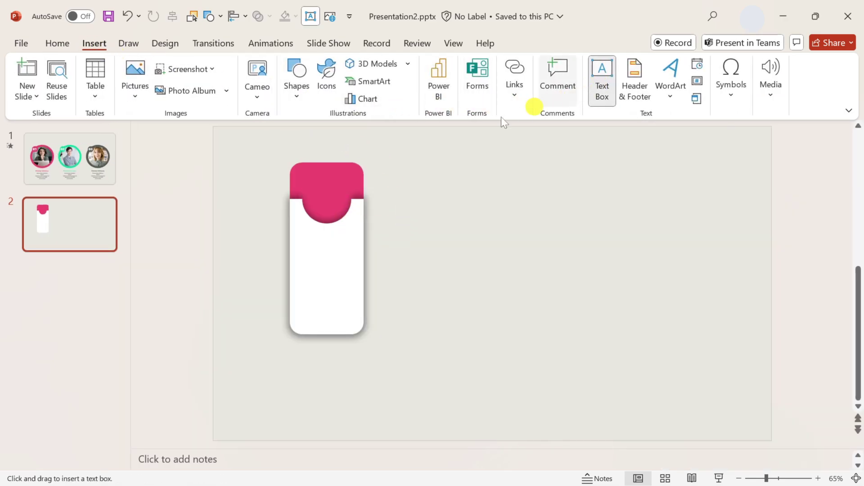
left_click_drag(295, 164, 364, 193)
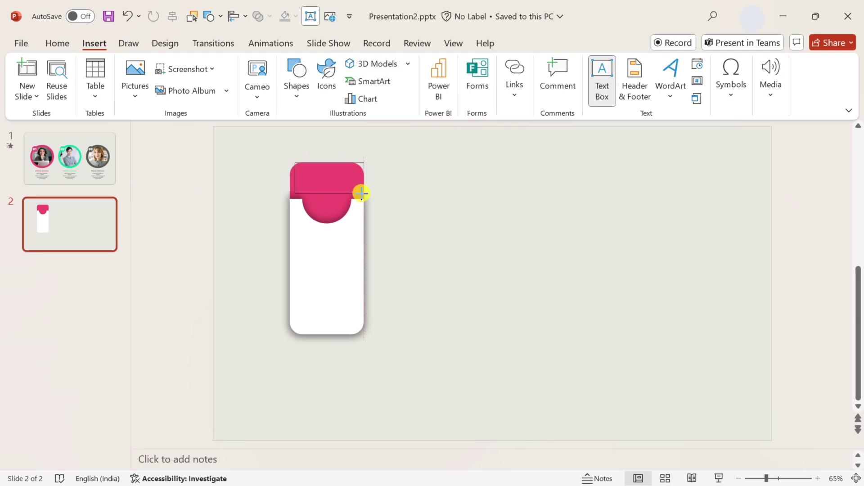
left_click(351, 98)
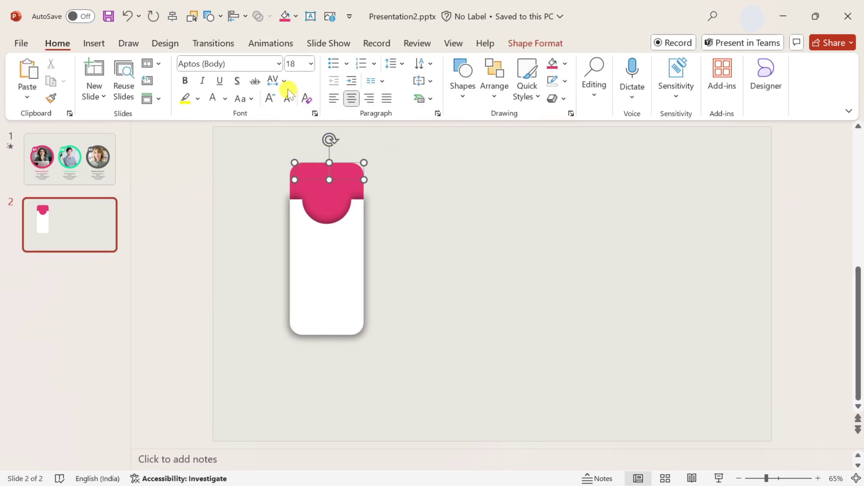
left_click(279, 66)
left_click(222, 158)
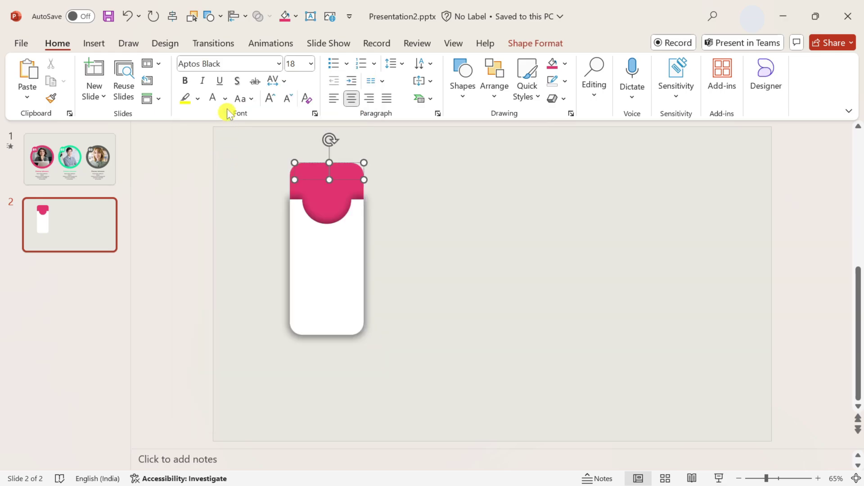
left_click(225, 99)
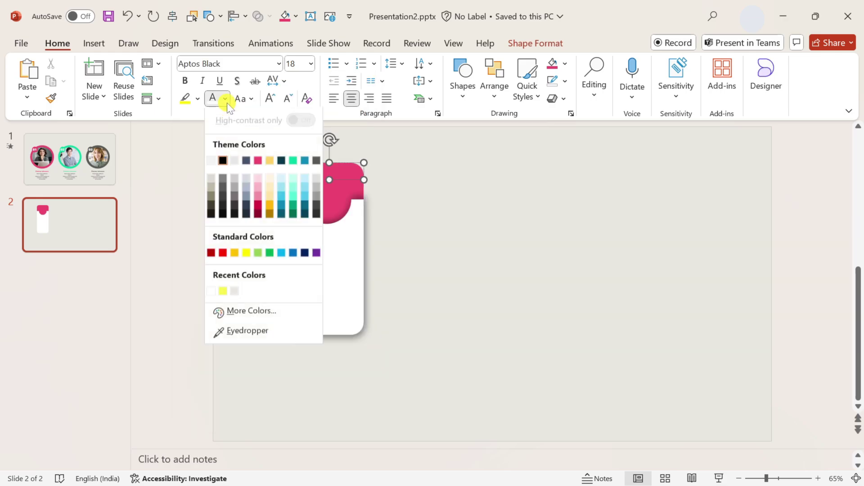
left_click(210, 290)
left_click(300, 63)
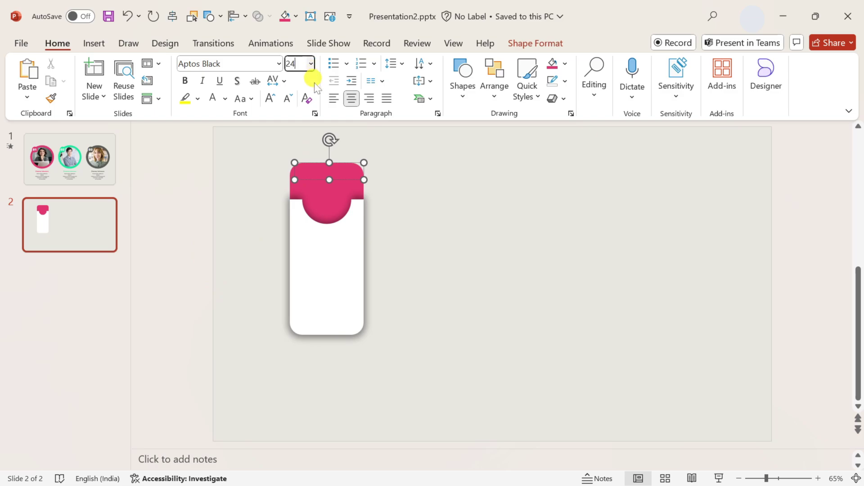
key("Return")
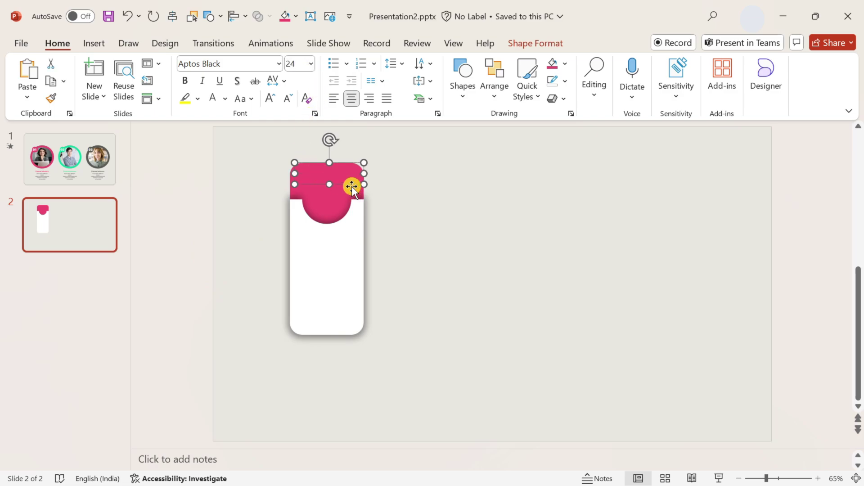
type("TARGET")
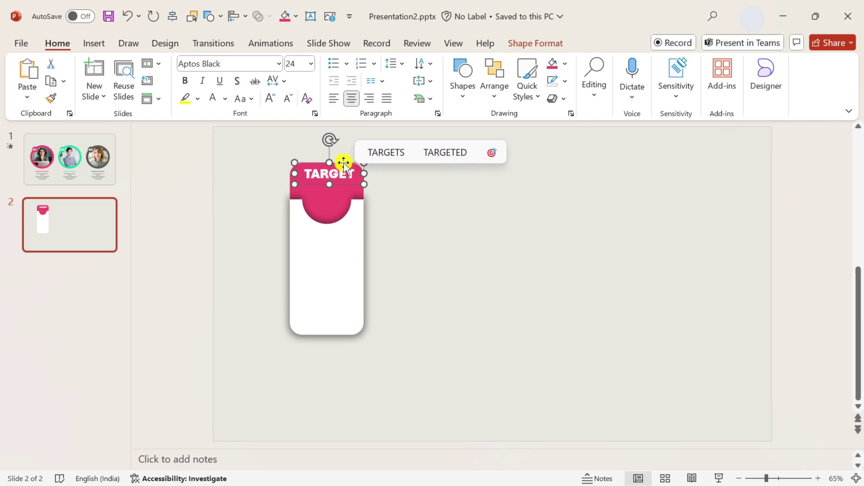
Duplicate the label, change the copy to a 28 pt 1, group both and move them down.
left_click_drag(344, 167, 348, 179)
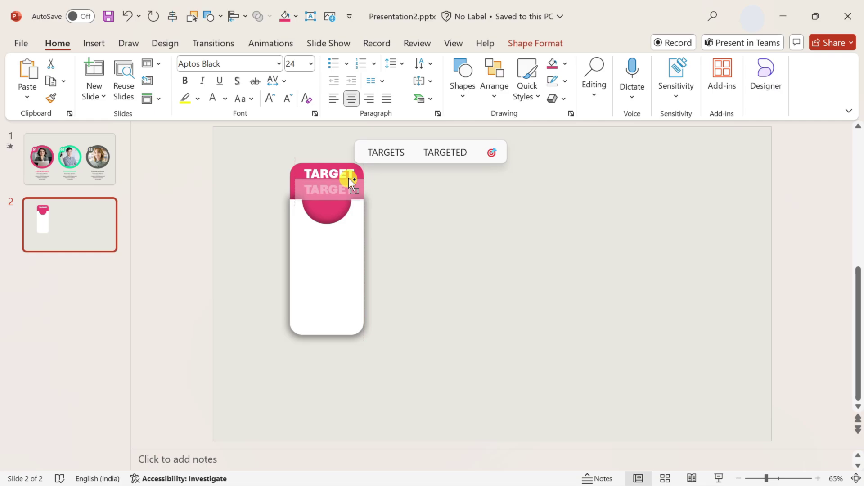
left_click(269, 98)
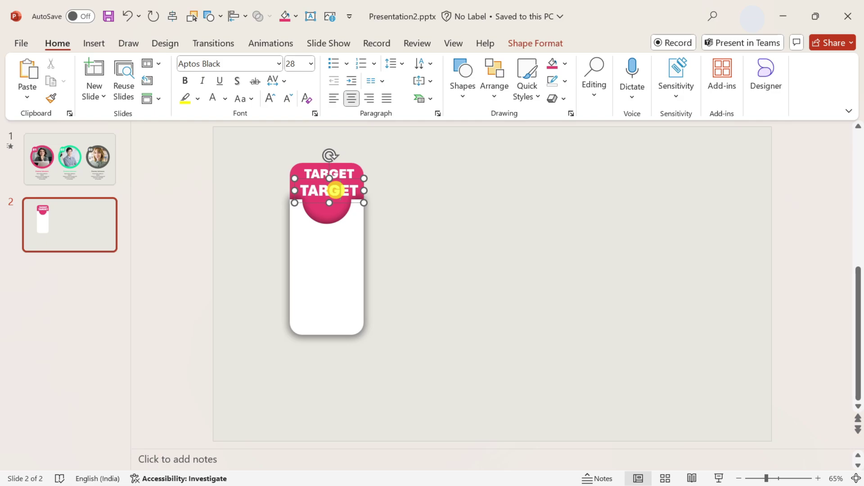
double_click(335, 191)
type("1")
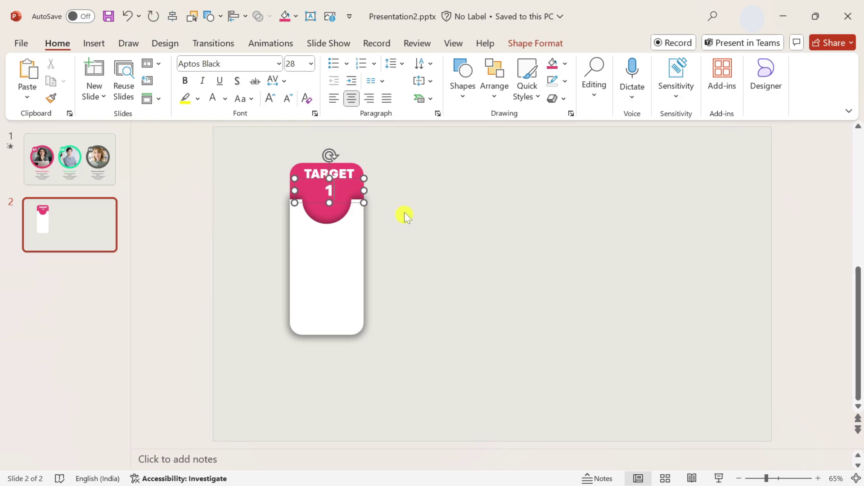
left_click(404, 211)
left_click(332, 189)
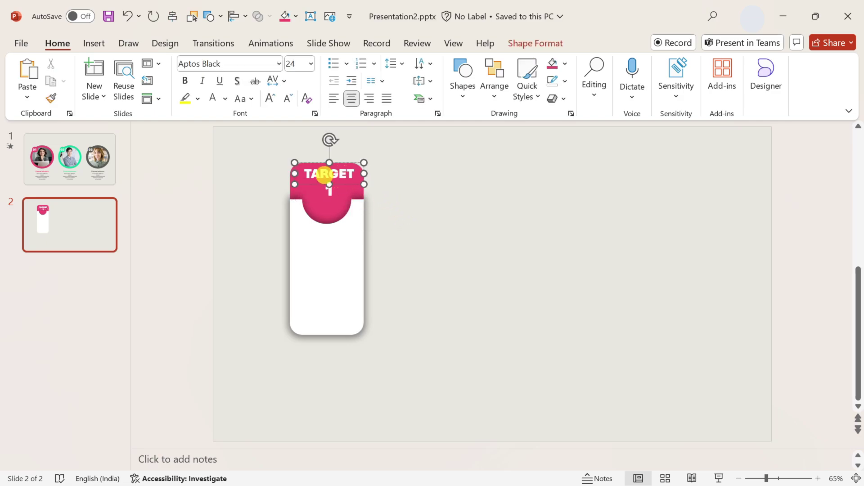
left_click_drag(274, 149, 385, 212)
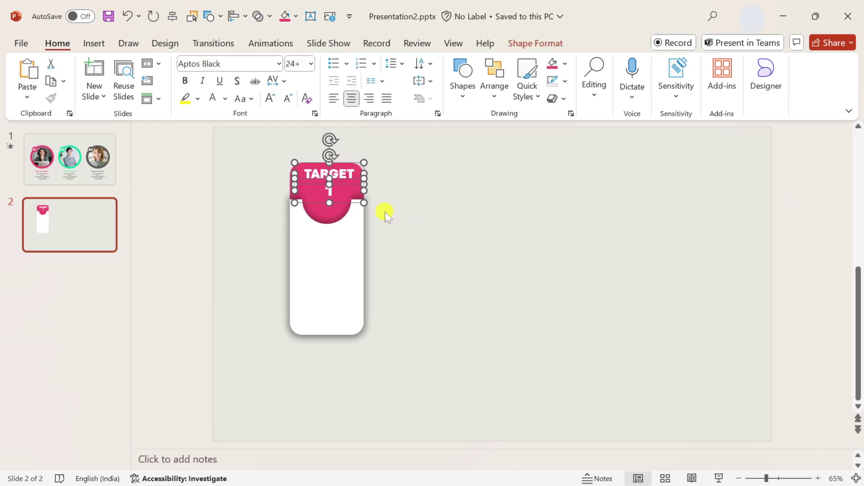
key("ctrl+g")
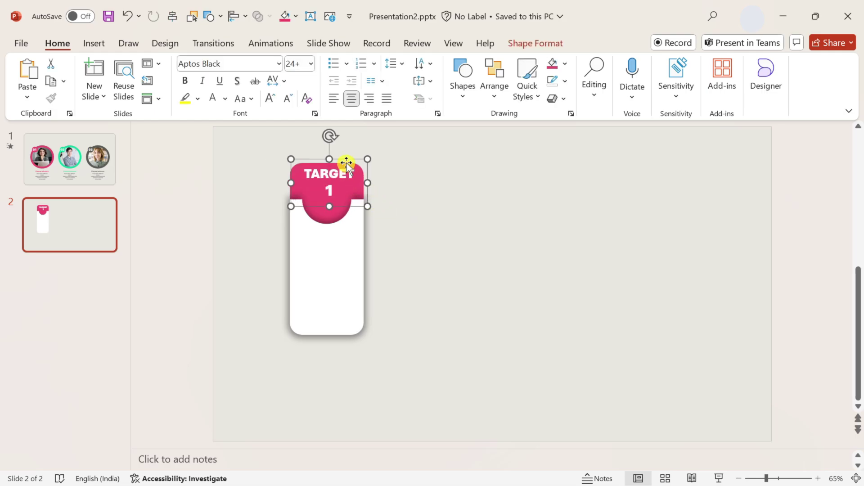
left_click_drag(346, 159, 344, 169)
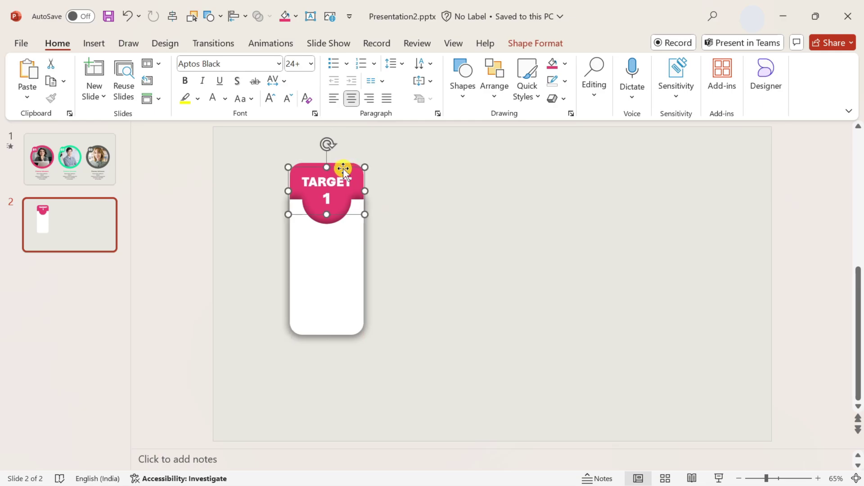
left_click(476, 238)
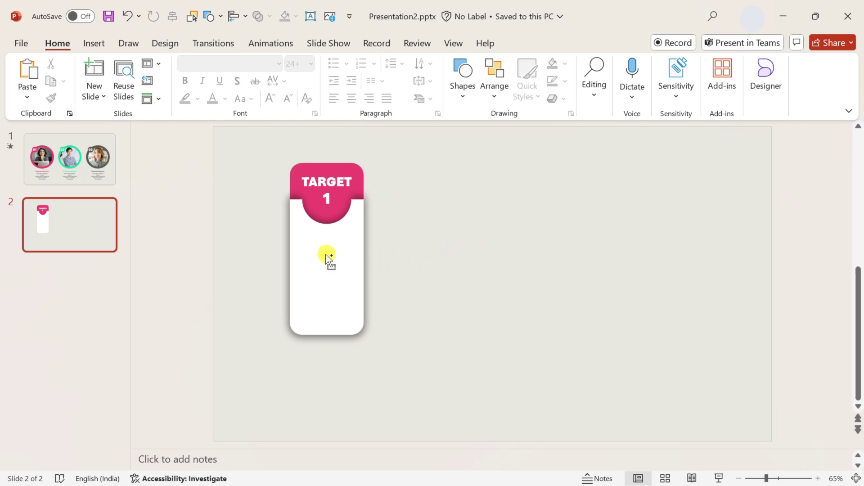
Paste the pink 'Heading' and grey 'Type Your Own Text Here' text box below the label.
key("ctrl+v")
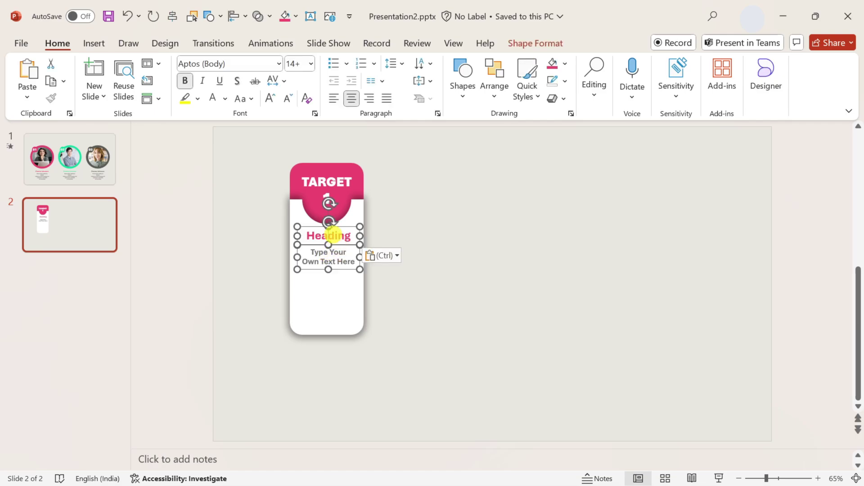
left_click(336, 235)
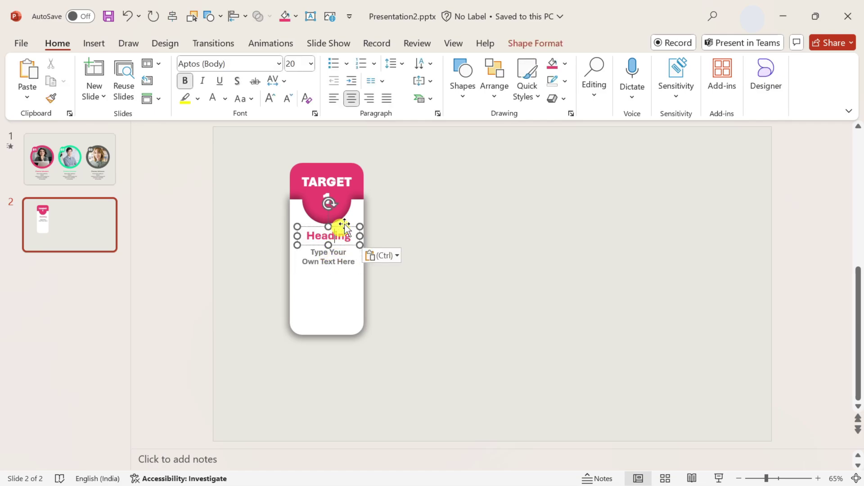
left_click(398, 229)
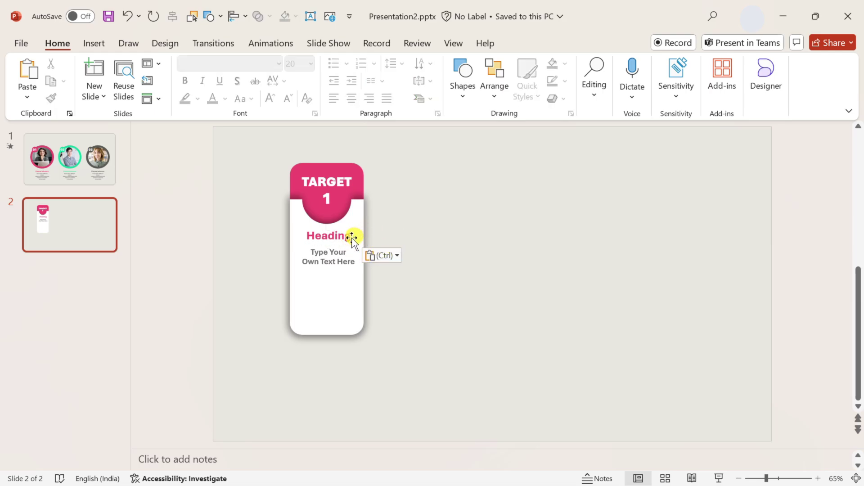
left_click(331, 256)
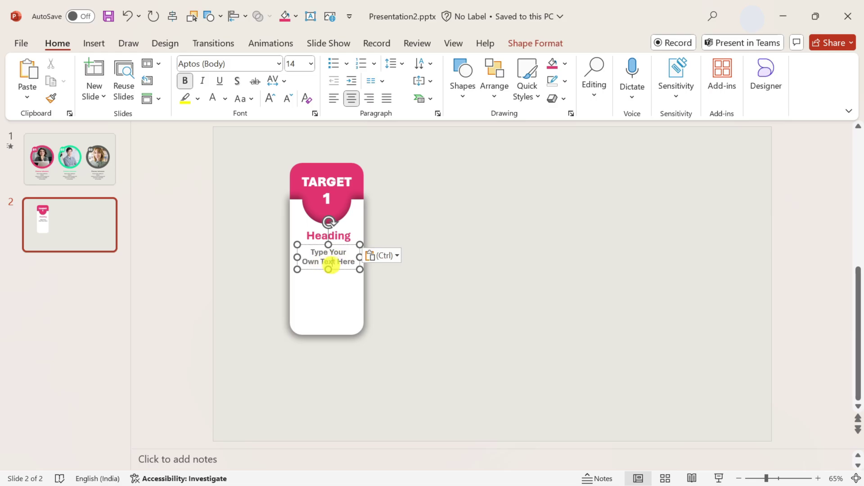
left_click(415, 288)
left_click(92, 45)
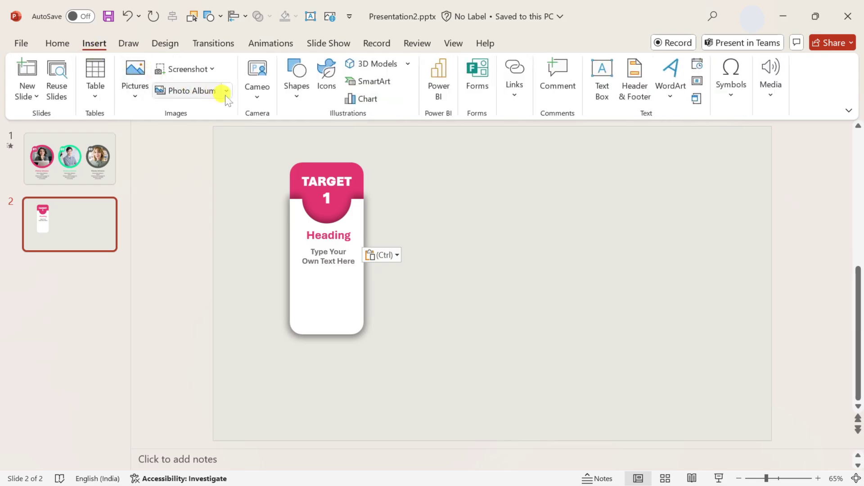
Insert the bullseye TARGET icon, fill it pink, and place it on the card's lower half.
left_click(326, 83)
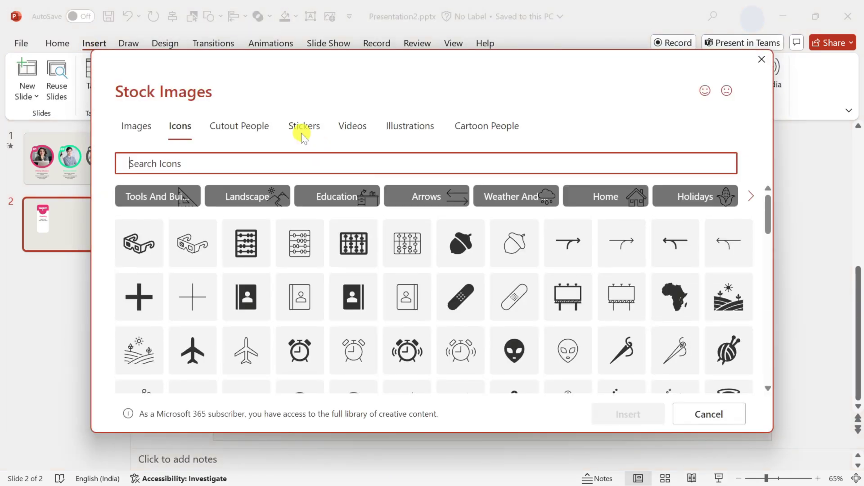
type("TARGET")
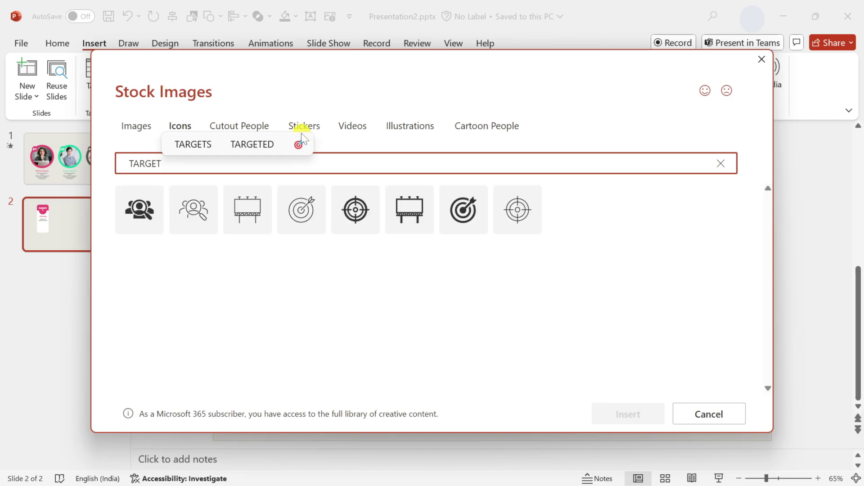
left_click(463, 205)
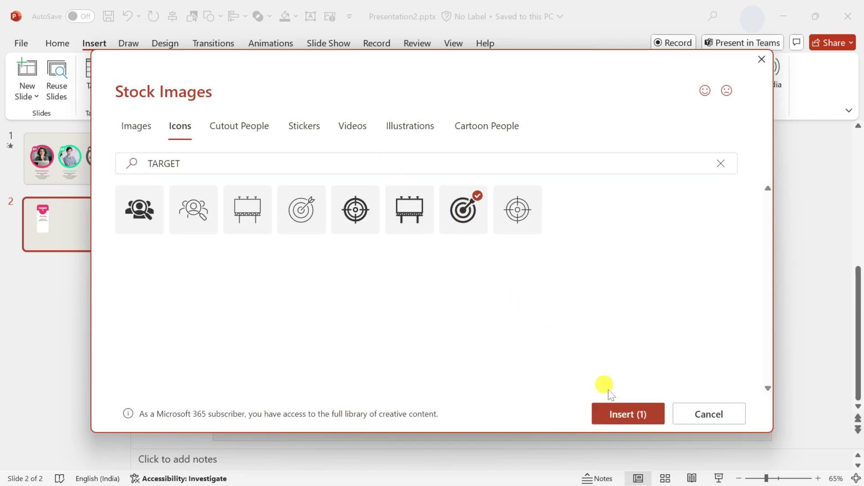
left_click(619, 415)
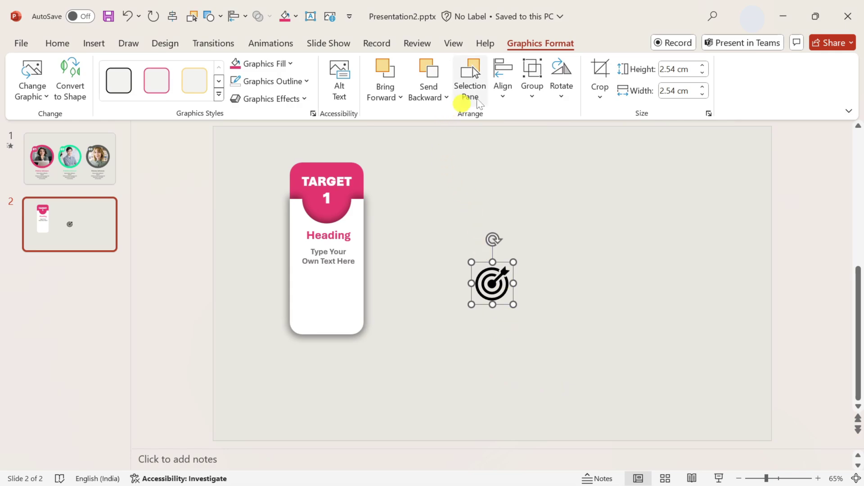
left_click(234, 65)
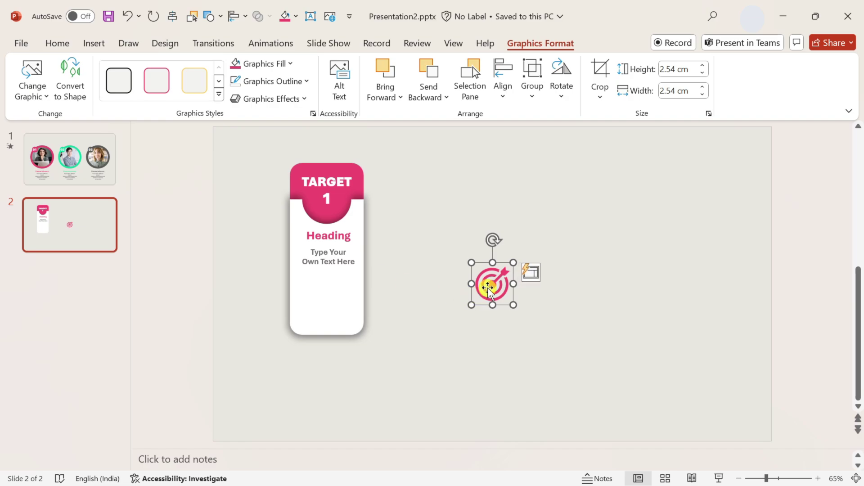
left_click_drag(488, 289, 321, 294)
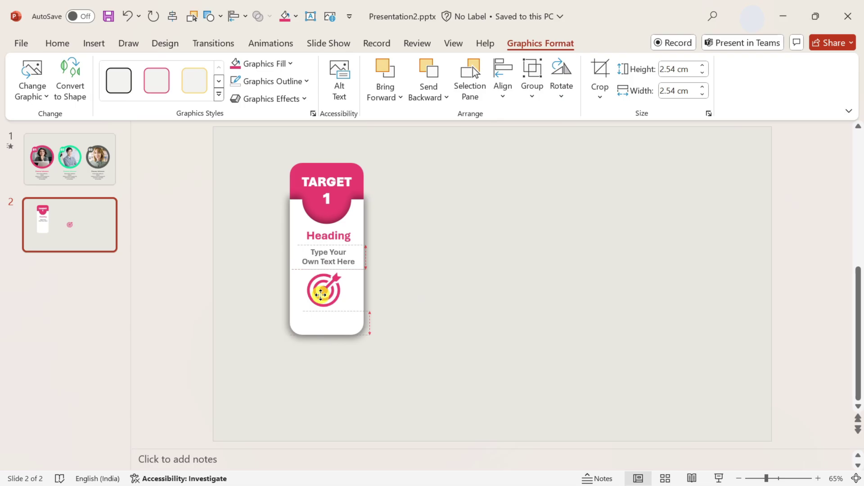
Group the heading, body text and icon, then select the card's white body.
left_click(407, 220)
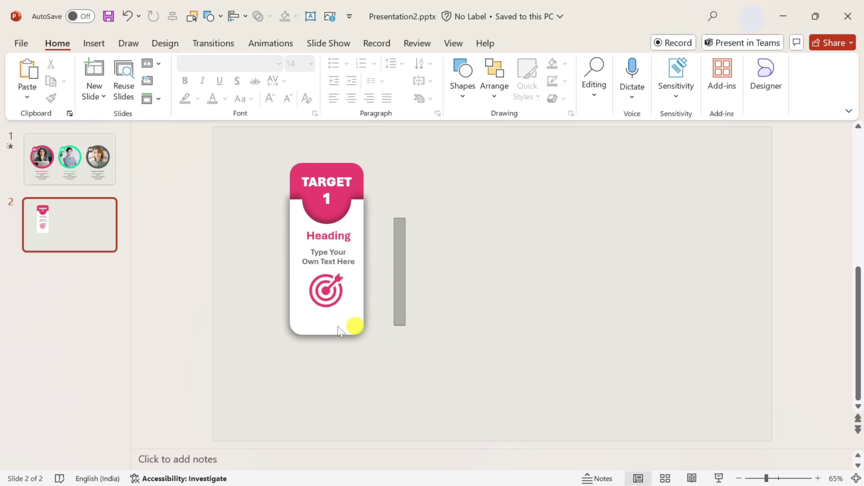
left_click_drag(338, 332, 243, 331)
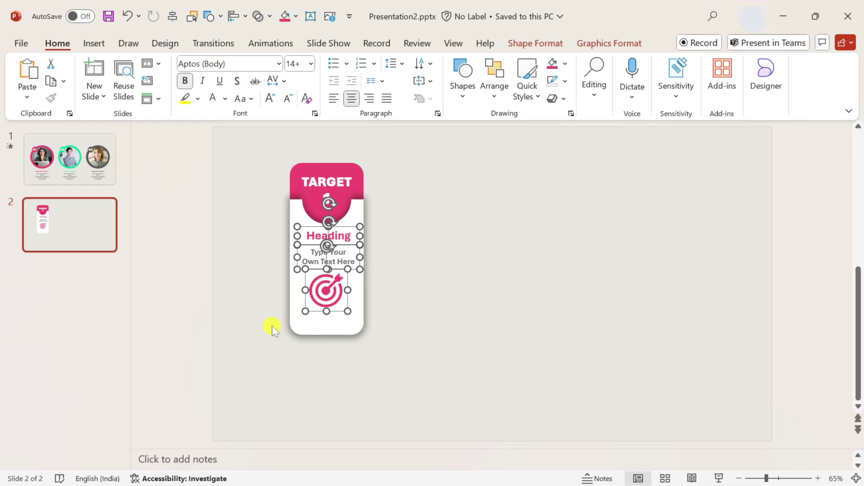
key("ctrl+g")
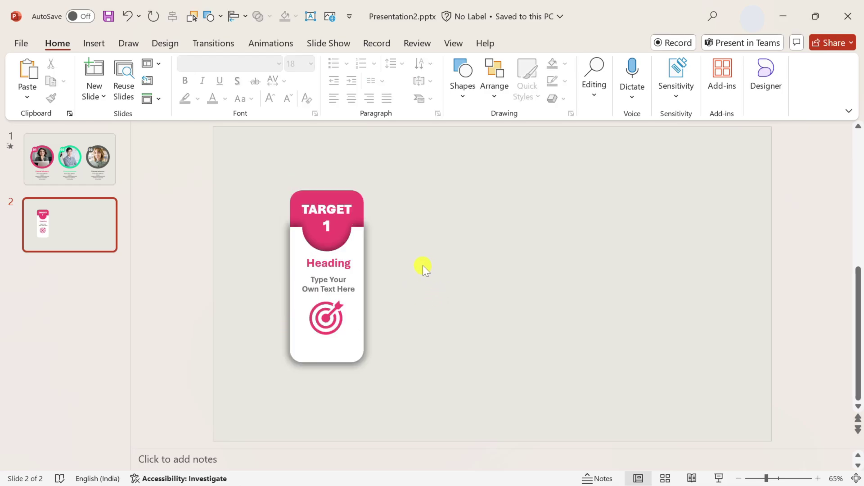
left_click(360, 352)
left_click(271, 43)
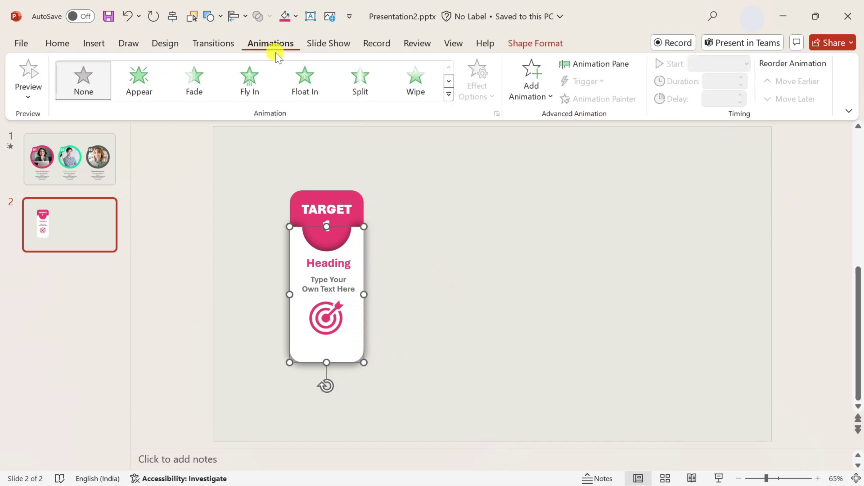
Give the card body a Float Up entrance starting After Previous with a shorter duration.
left_click(546, 102)
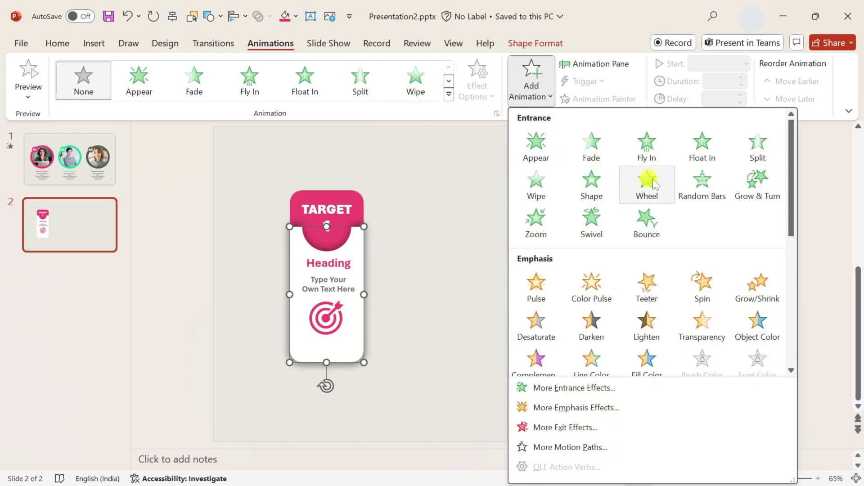
left_click(698, 148)
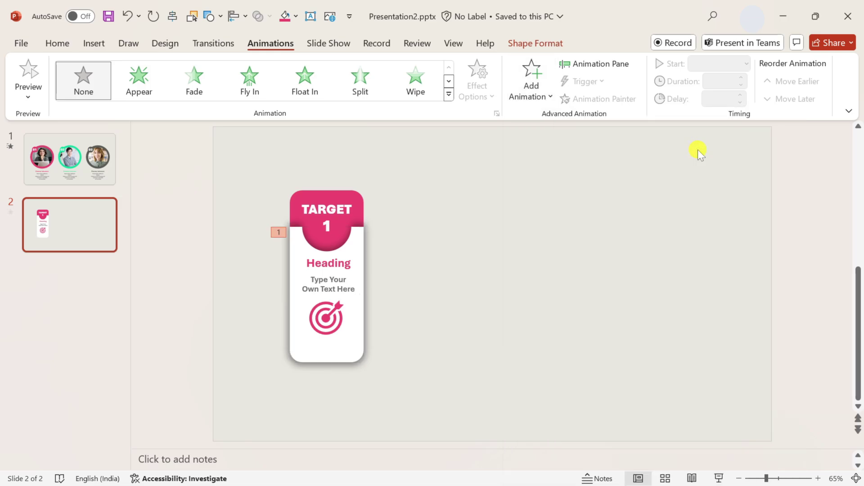
left_click(742, 64)
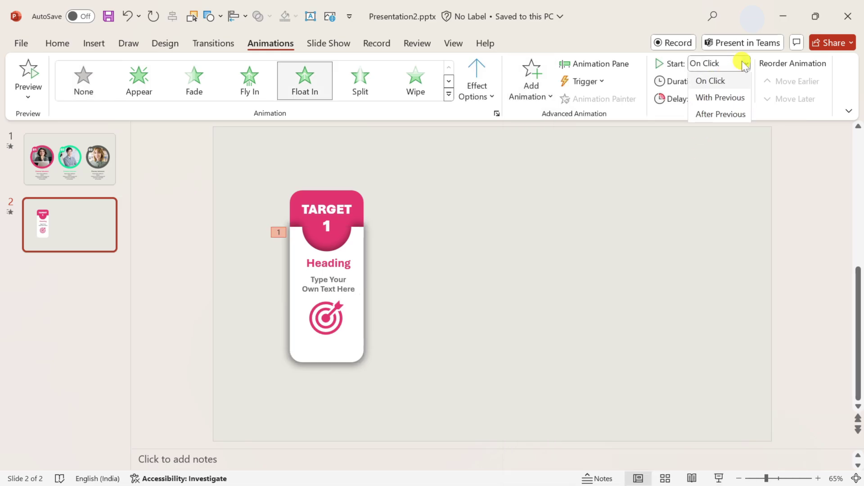
left_click(731, 113)
left_click(742, 85)
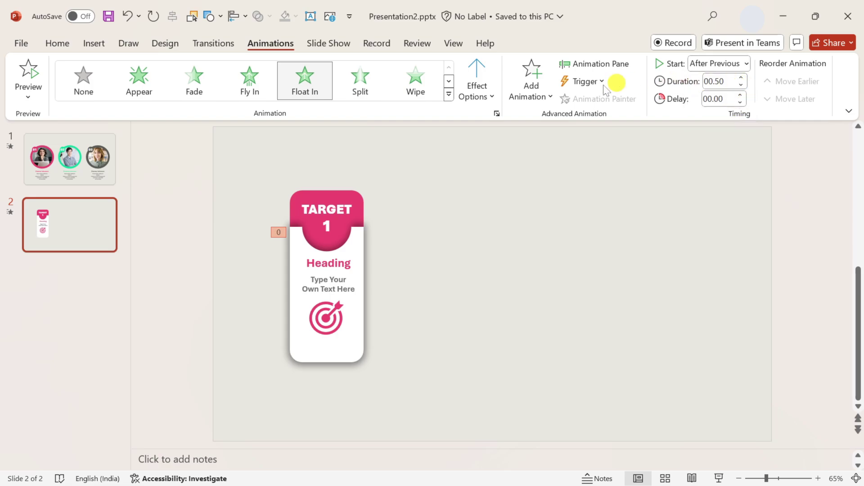
left_click(485, 99)
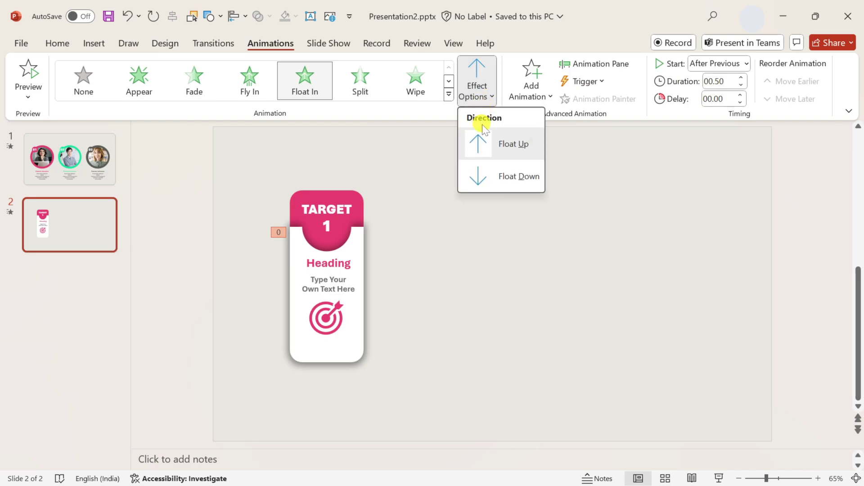
left_click(493, 149)
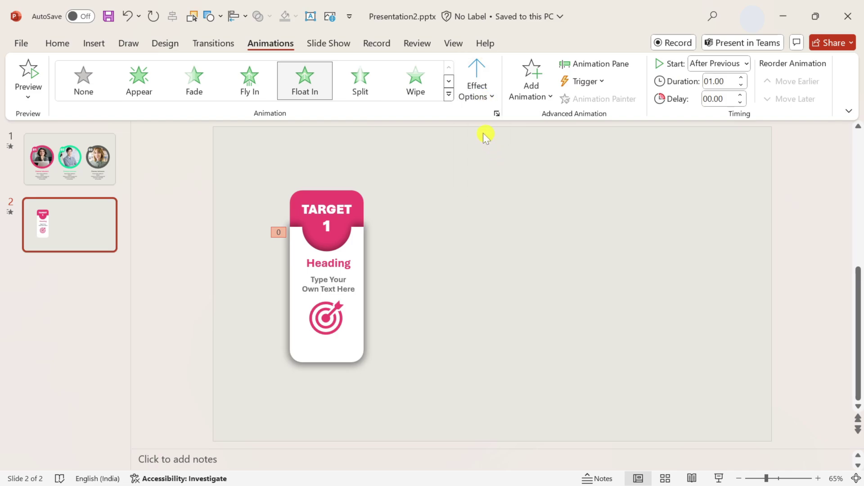
Give the pink header a Float In entrance, After Previous, lasting 0.50 seconds.
left_click(336, 191)
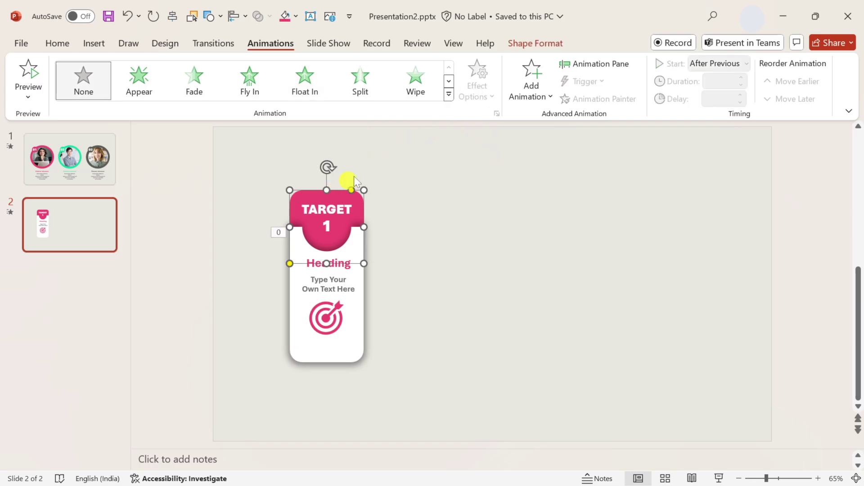
left_click(528, 90)
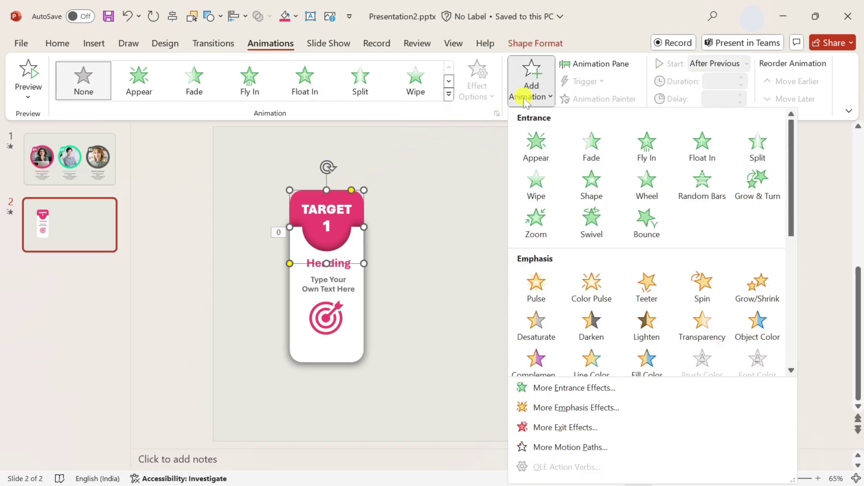
left_click(702, 147)
left_click(746, 63)
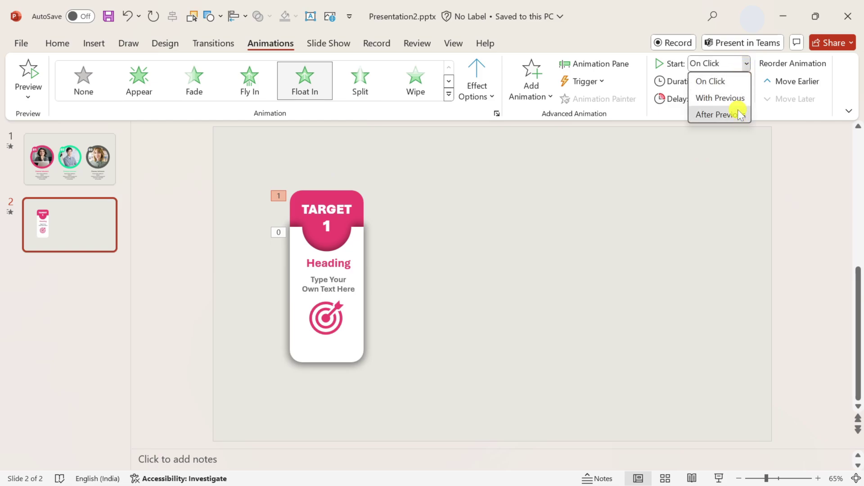
left_click(738, 113)
left_click(743, 84)
left_click(743, 84)
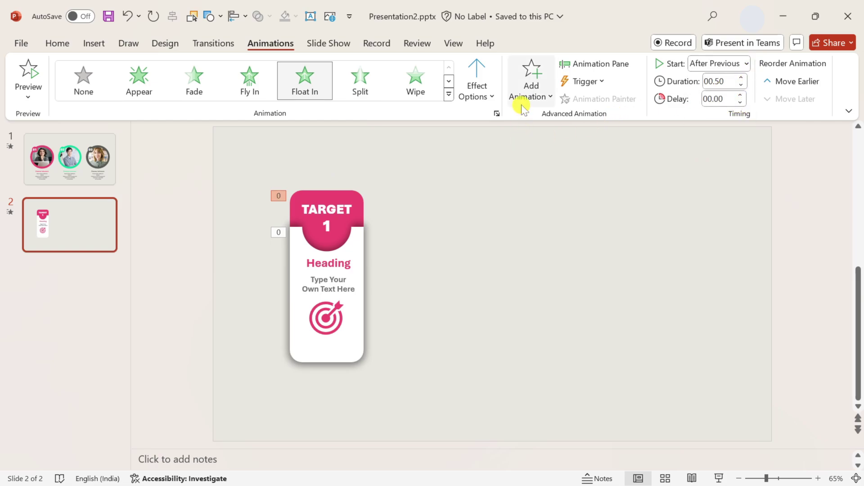
Give the number banner and Heading block Zoom entrances starting After Previous, then preview.
left_click(337, 198)
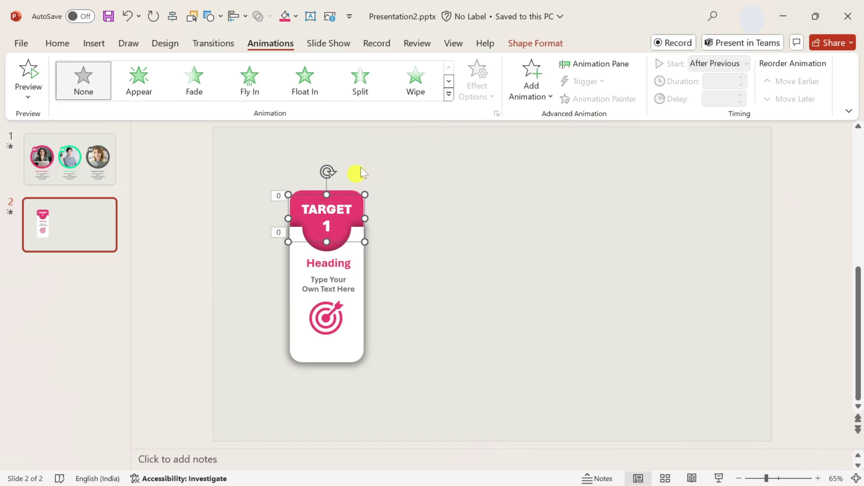
left_click(531, 83)
left_click(536, 221)
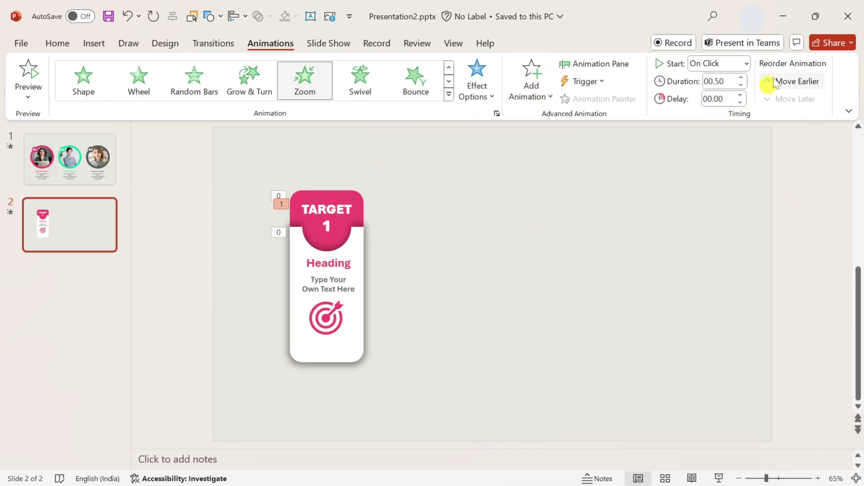
left_click(746, 64)
left_click(721, 115)
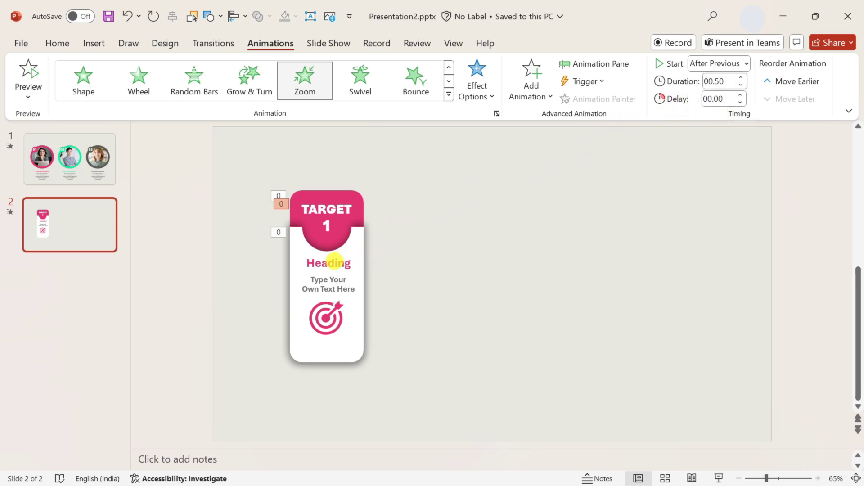
left_click(331, 262)
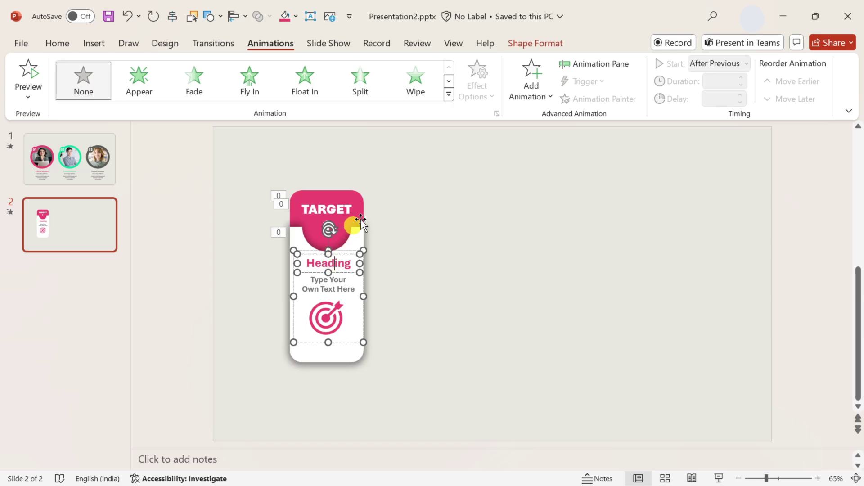
left_click(525, 95)
left_click(536, 219)
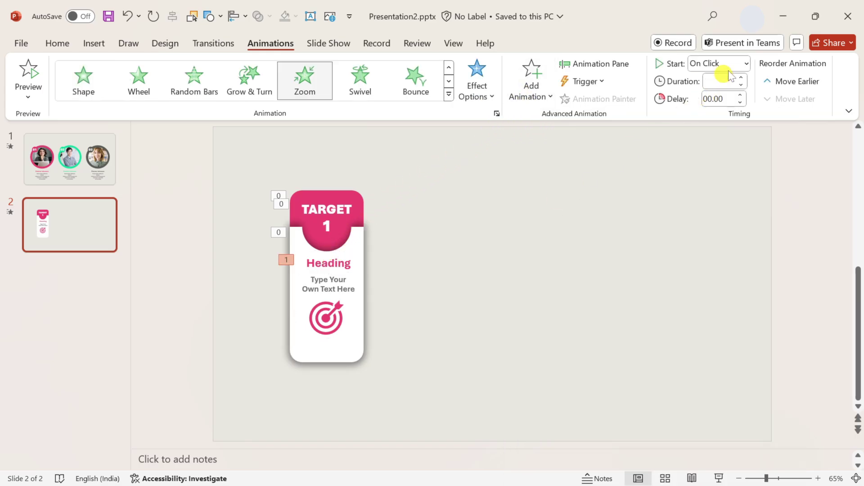
left_click(746, 64)
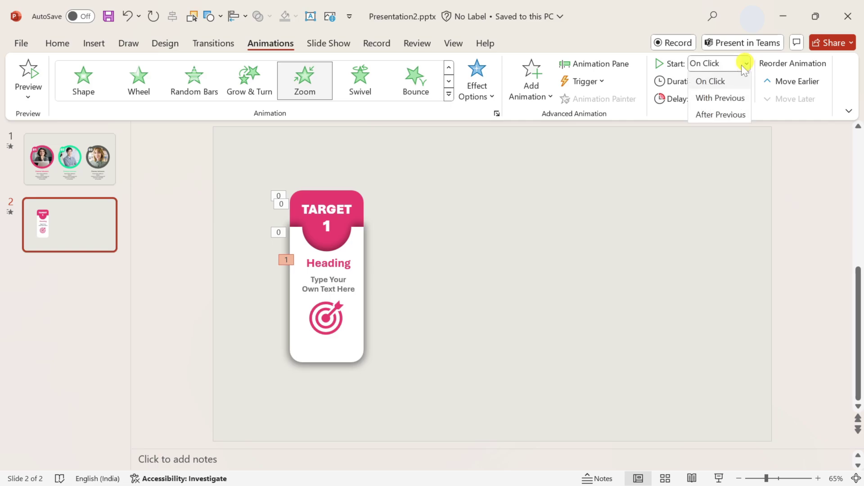
left_click(712, 114)
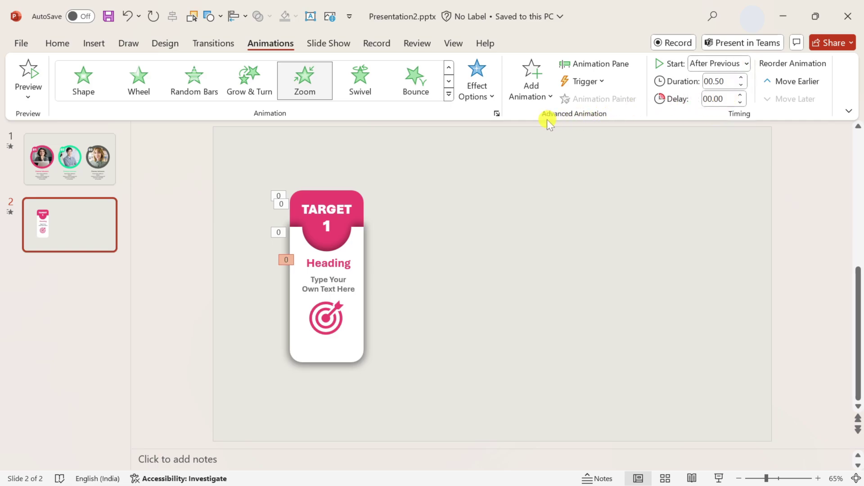
left_click(28, 75)
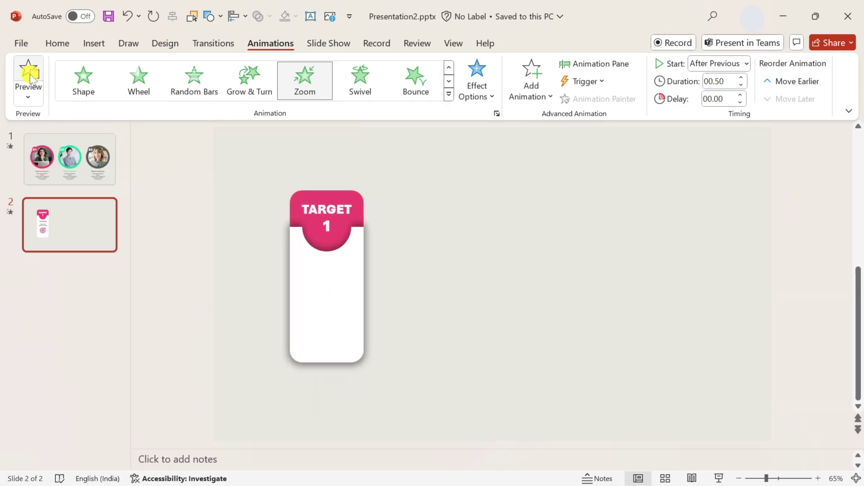
left_click(28, 75)
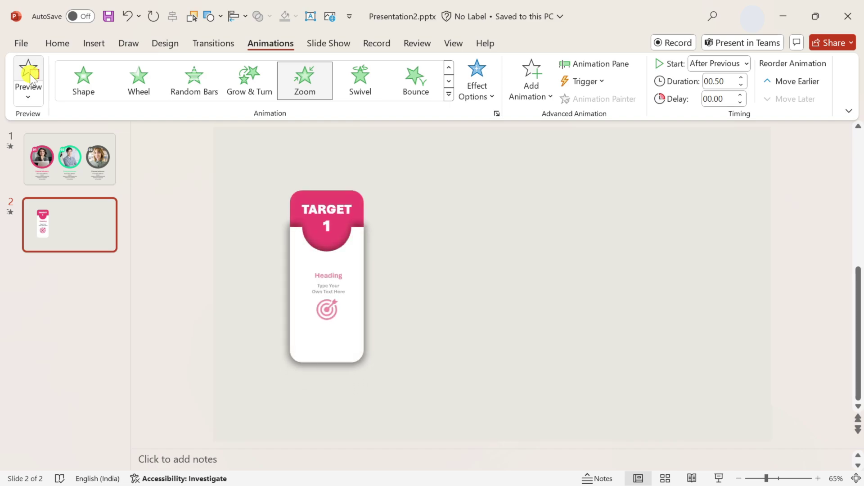
left_click(57, 43)
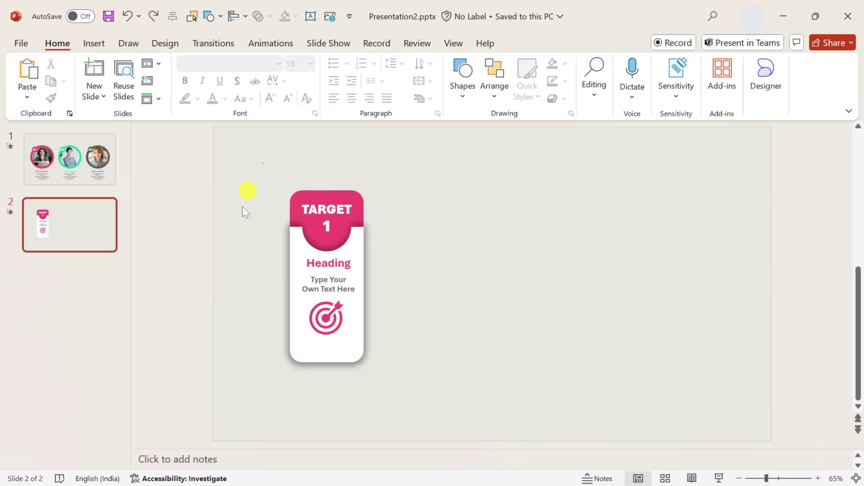
Select the whole card and duplicate it to the right into a row of cards.
left_click_drag(263, 162, 419, 387)
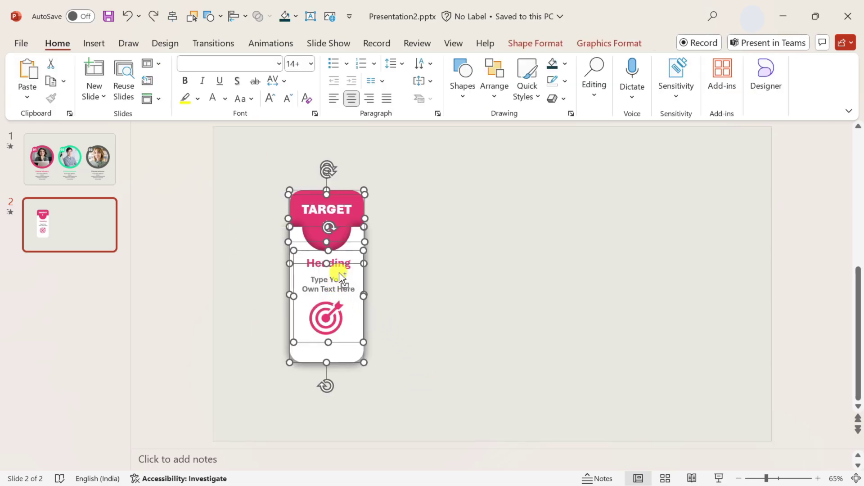
left_click_drag(338, 274, 684, 277)
left_click(519, 409)
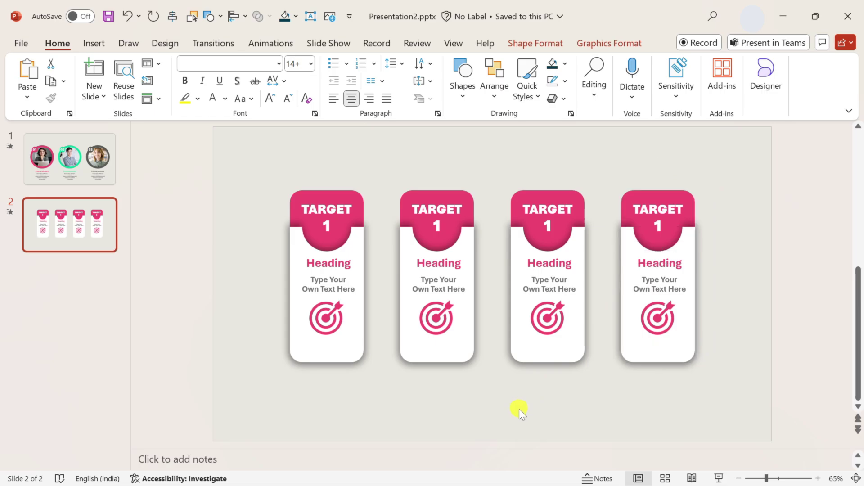
Colour the second, third and fourth banners yellow, blue and dark grey, then edit the second number.
left_click(465, 197)
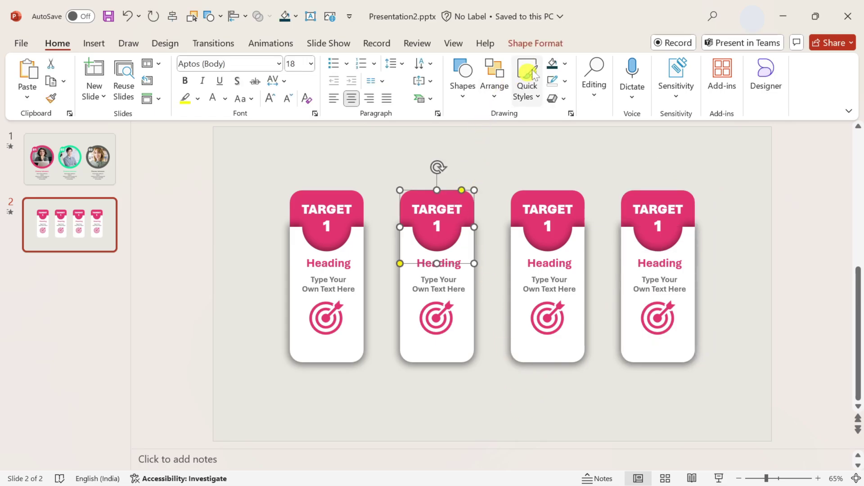
left_click(564, 63)
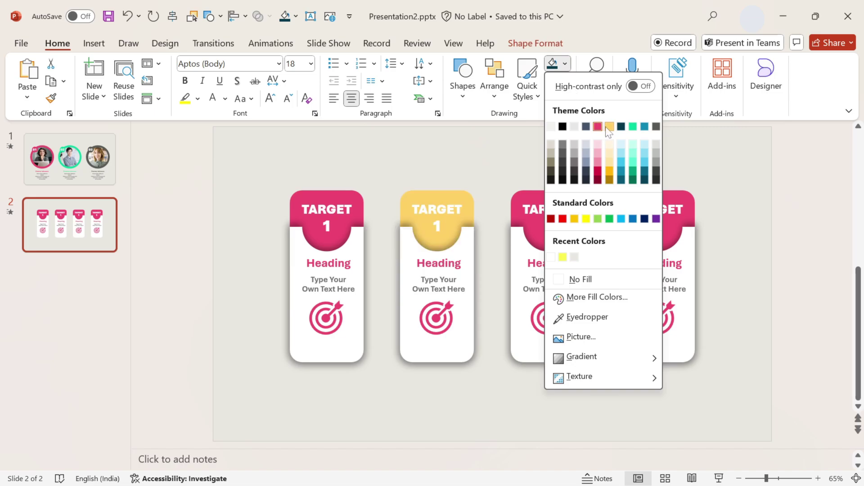
left_click(609, 127)
left_click(576, 196)
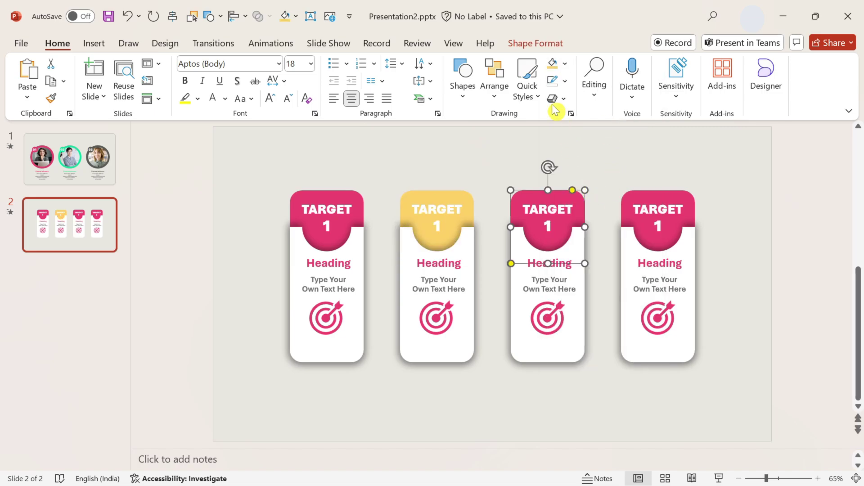
left_click(565, 64)
left_click(645, 127)
left_click(677, 198)
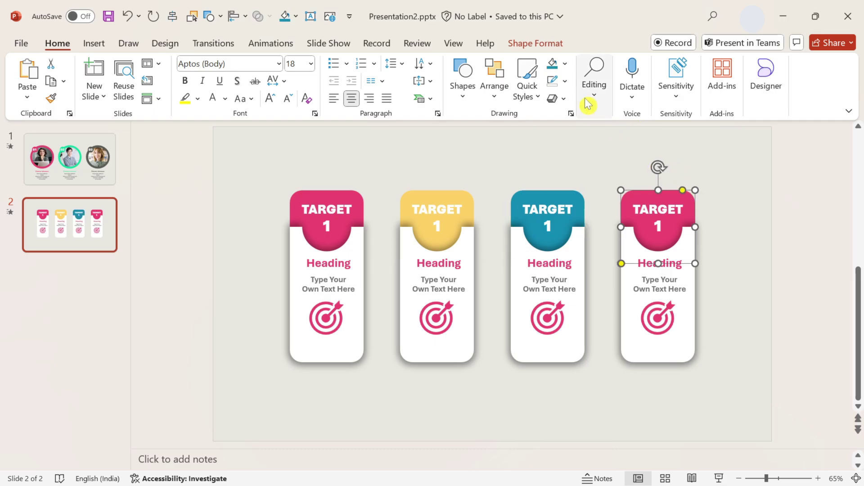
left_click(564, 63)
left_click(656, 126)
left_click(446, 231)
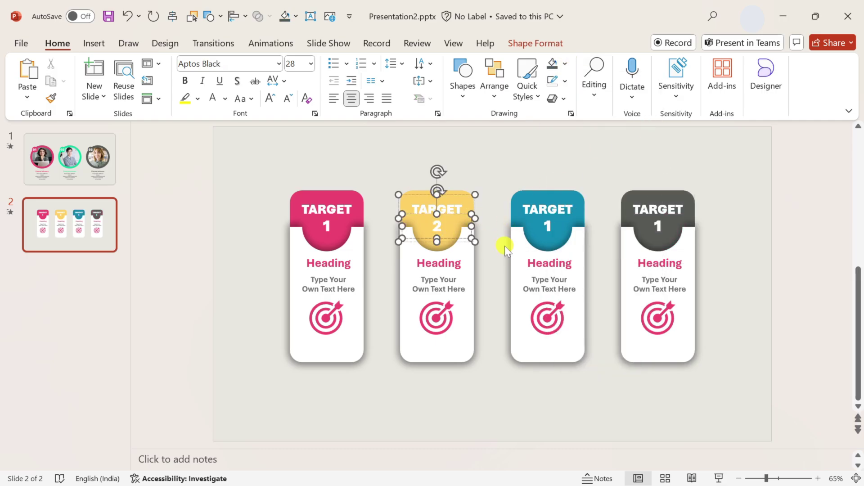
Renumber the third and fourth cards as 3 and 4.
left_click(558, 225)
key("BackSpace")
type("3")
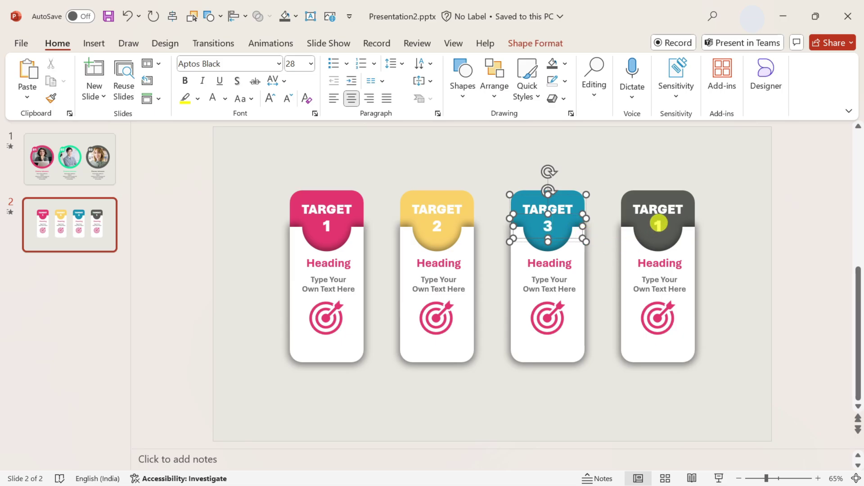
left_click(658, 225)
key("BackSpace")
type("4")
Colour the second card's Heading text and target icon gold.
double_click(439, 262)
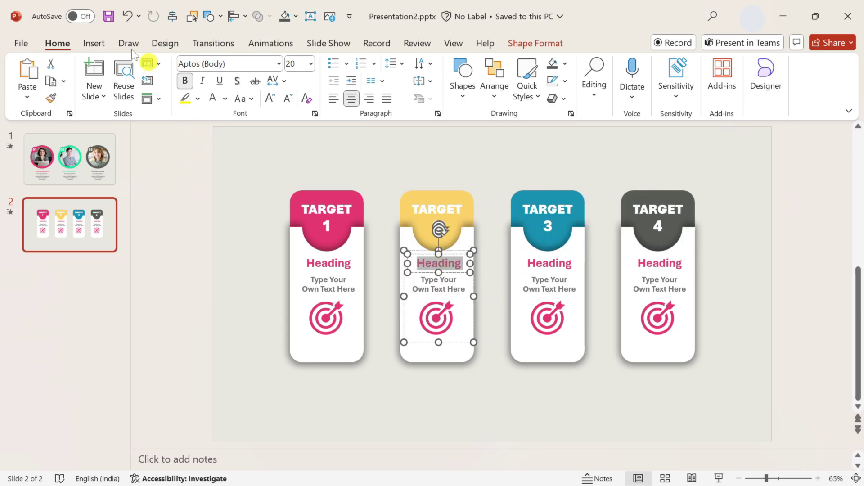
left_click(225, 100)
left_click(268, 162)
left_click(436, 318)
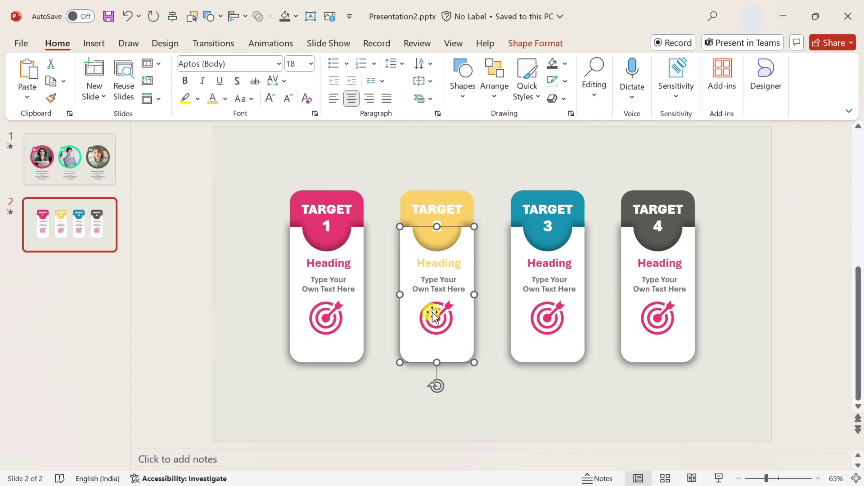
left_click(565, 63)
left_click(565, 257)
Colour the third card's Heading text and target icon teal.
double_click(550, 263)
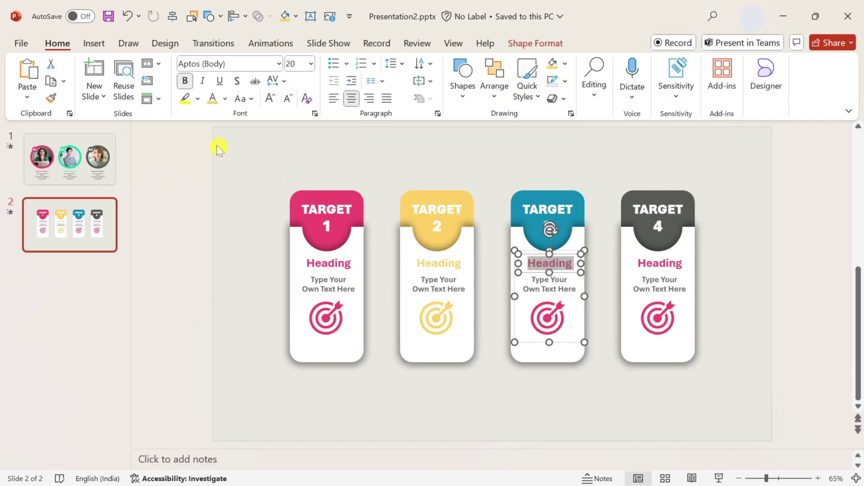
left_click(225, 99)
left_click(304, 161)
left_click(548, 318)
left_click(564, 64)
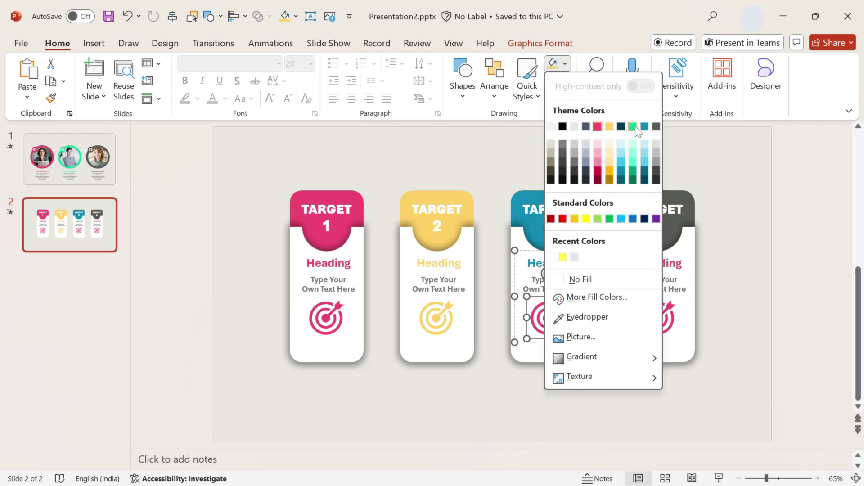
left_click(645, 126)
Colour the fourth card's Heading text and target icon dark grey.
double_click(670, 263)
left_click(225, 100)
left_click(232, 162)
left_click(658, 317)
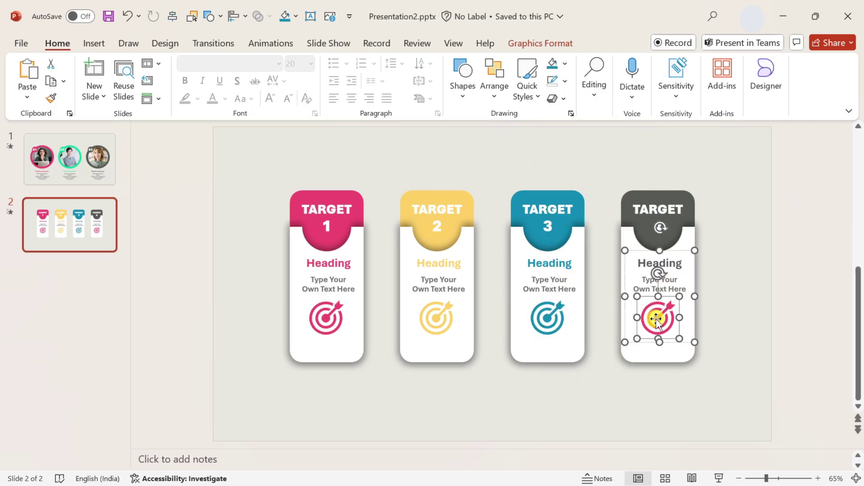
left_click(564, 64)
left_click(571, 163)
Preview the slide's animations, then add a new blank slide after slide 2.
left_click(755, 201)
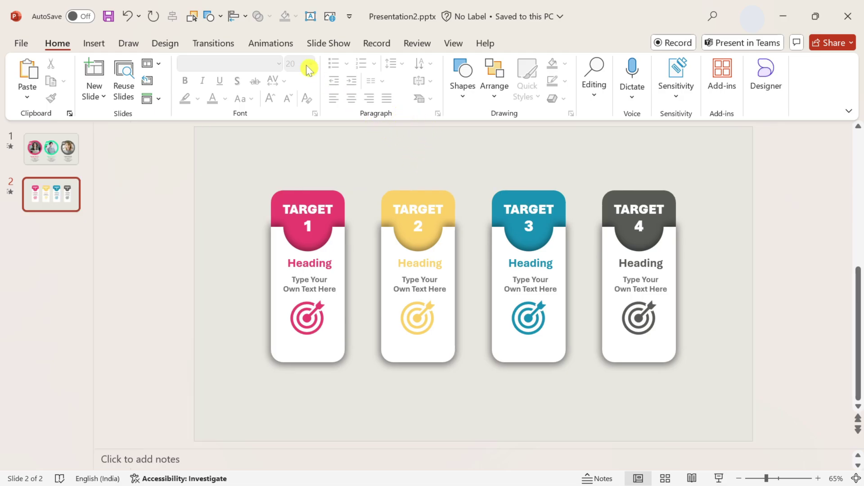
left_click(277, 42)
left_click(28, 72)
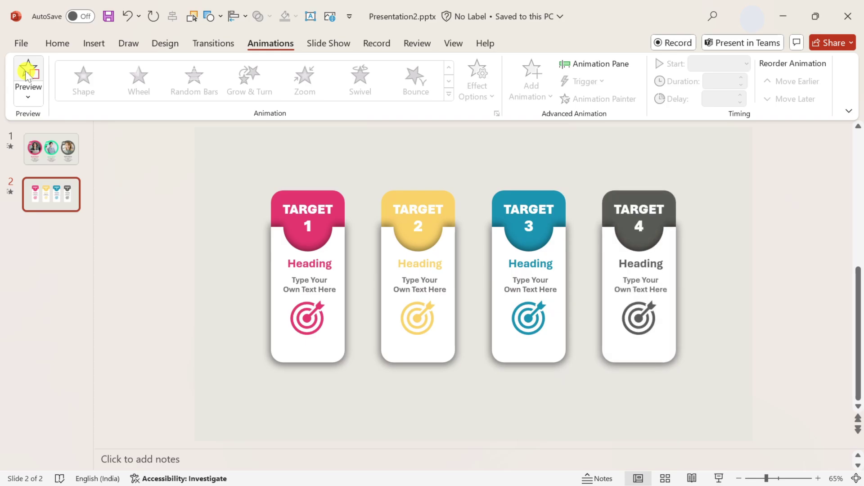
left_click(94, 42)
left_click(71, 196)
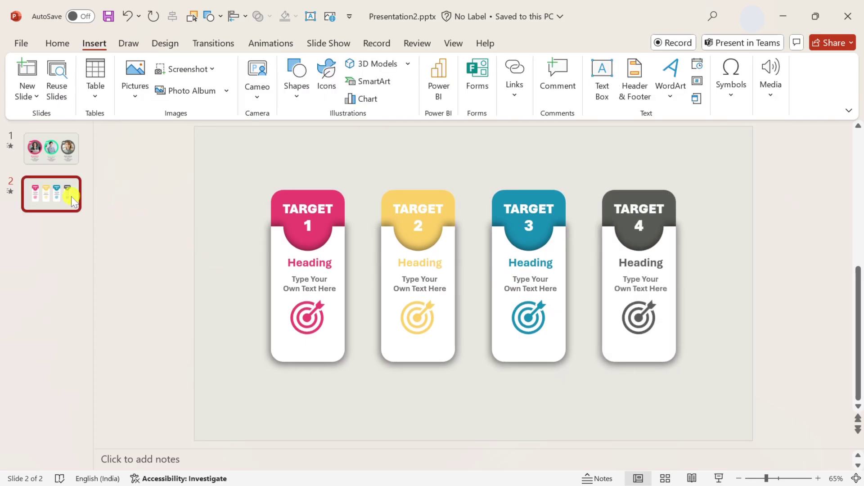
On new slide 3, draw a small white circle with no outline.
key("Return")
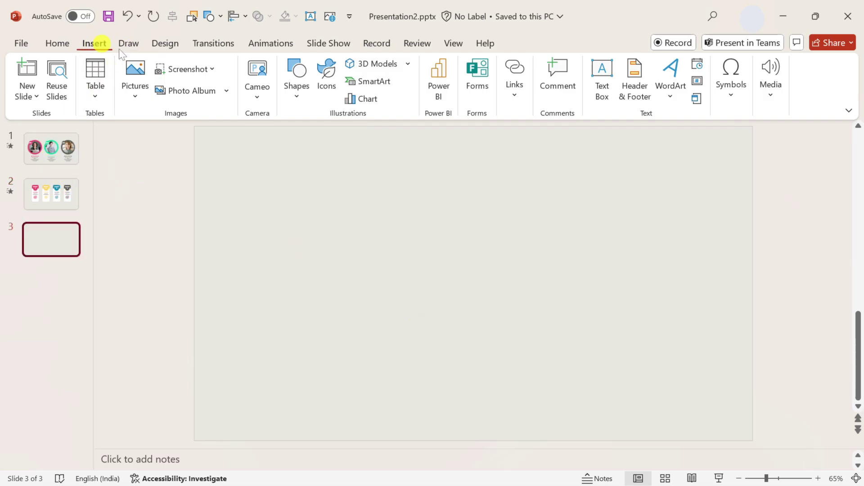
left_click(296, 93)
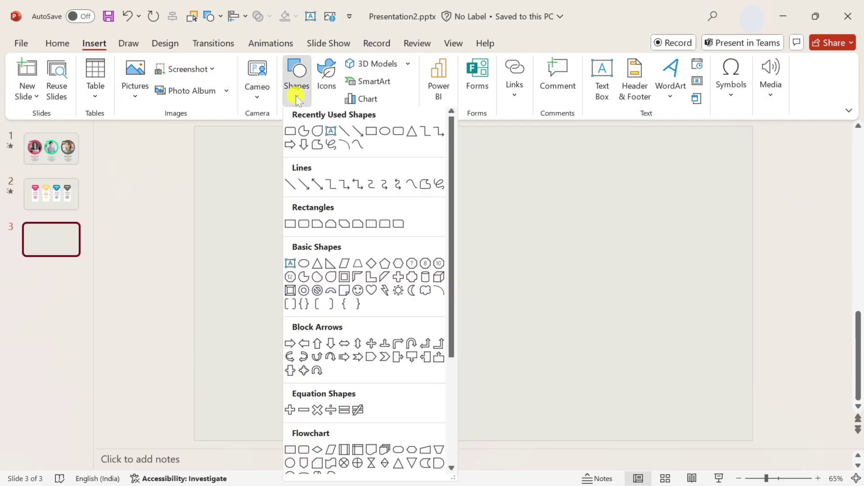
left_click(385, 134)
left_click_drag(238, 259, 264, 284)
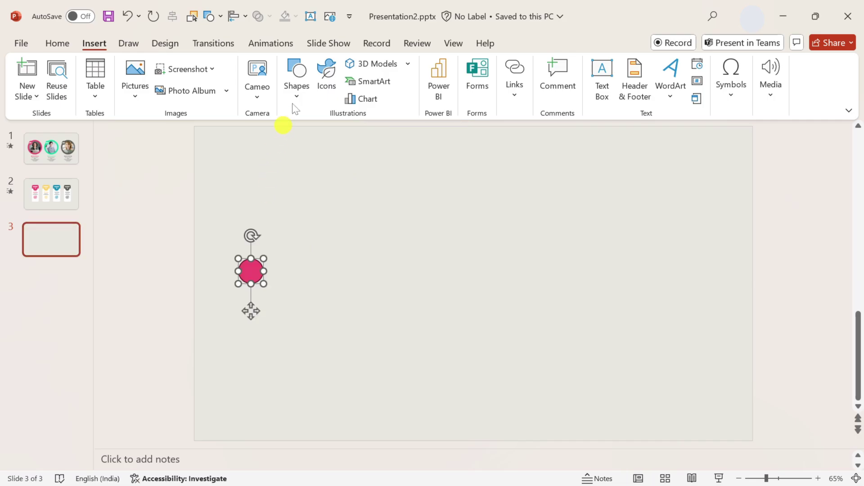
left_click(331, 68)
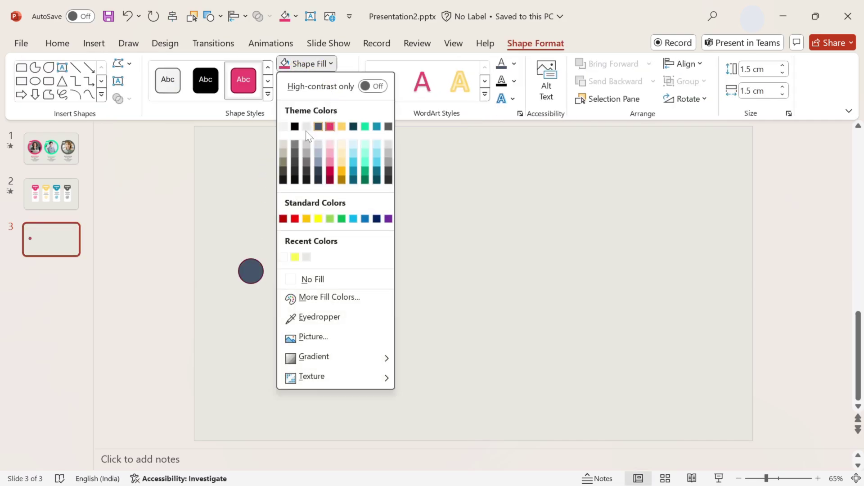
left_click(283, 257)
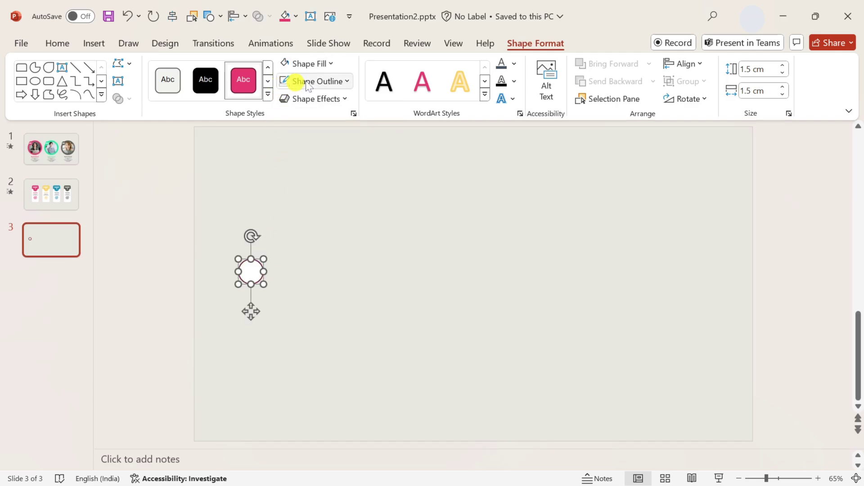
left_click(342, 81)
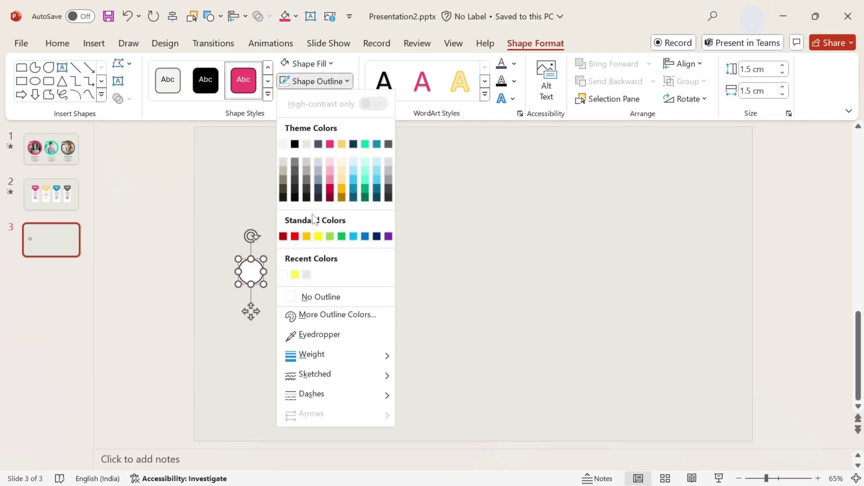
left_click(292, 297)
Duplicate the circle, fill the copy pink, shrink it and centre it on the white one.
left_click_drag(247, 271, 300, 275)
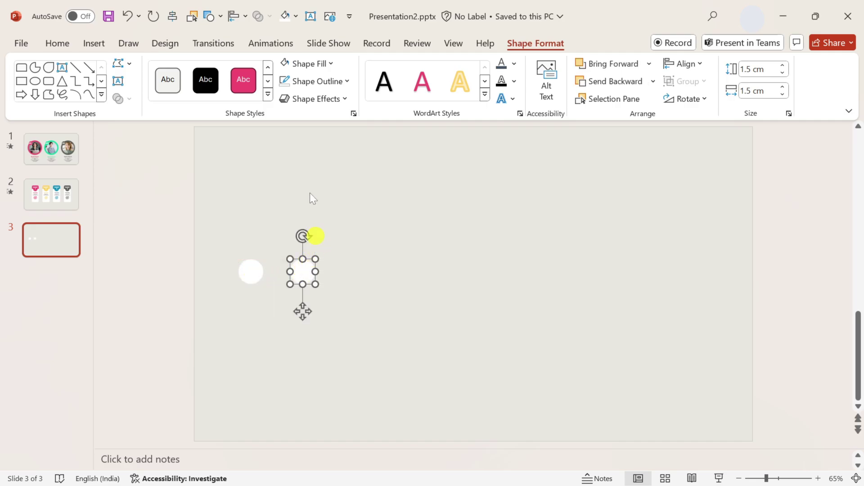
left_click(327, 63)
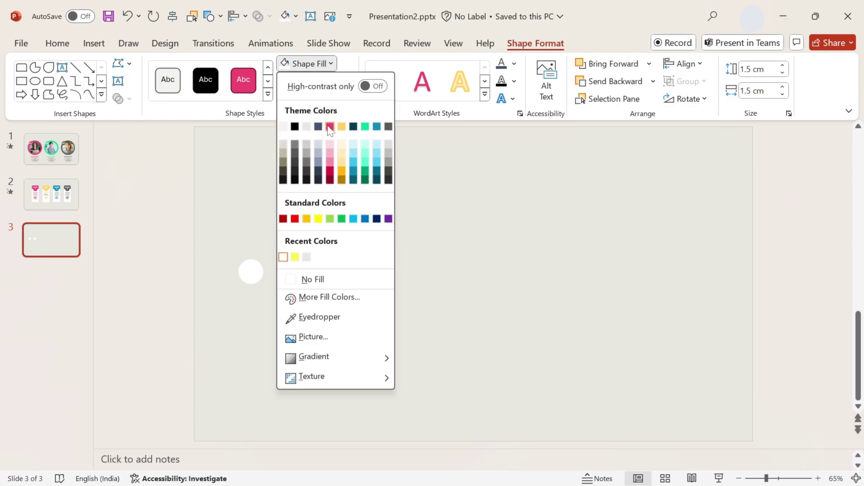
left_click(330, 128)
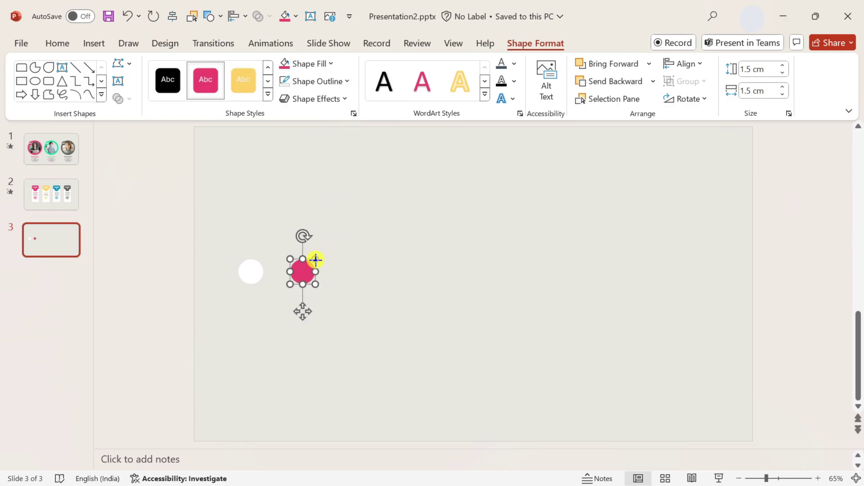
left_click_drag(316, 259, 313, 262)
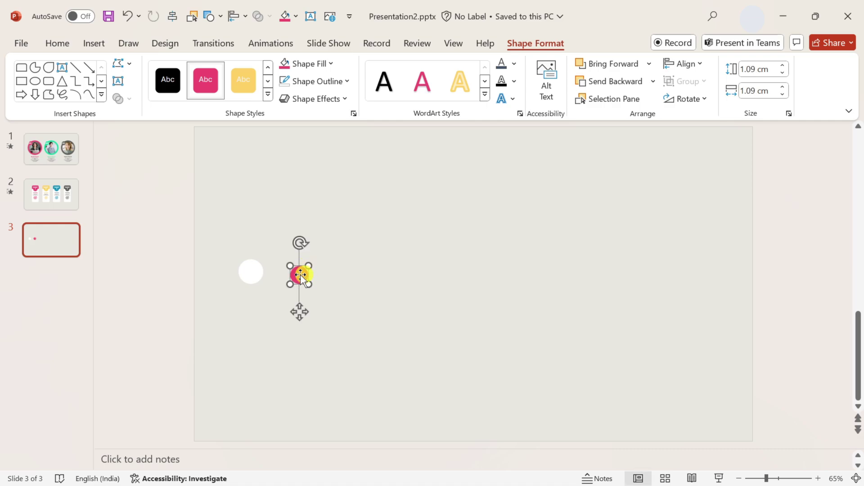
left_click_drag(299, 273, 290, 312)
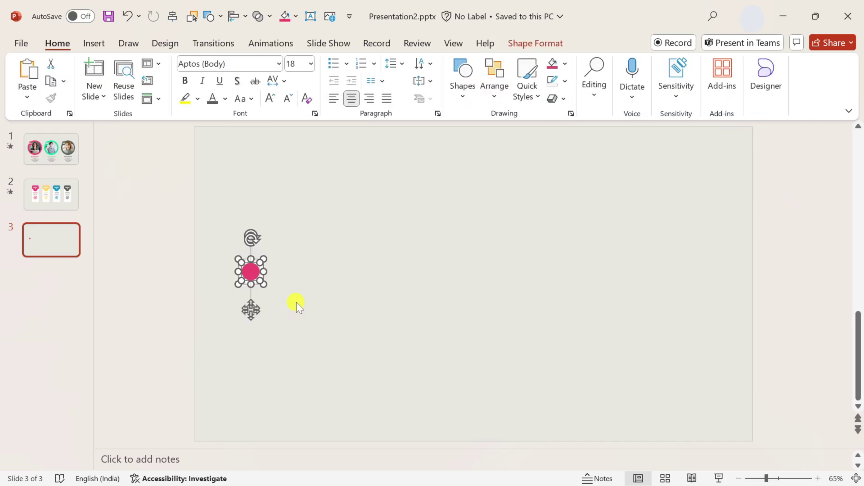
Group the two circles, then draw a large teardrop above them rotated so its tip points down.
key("ctrl+g")
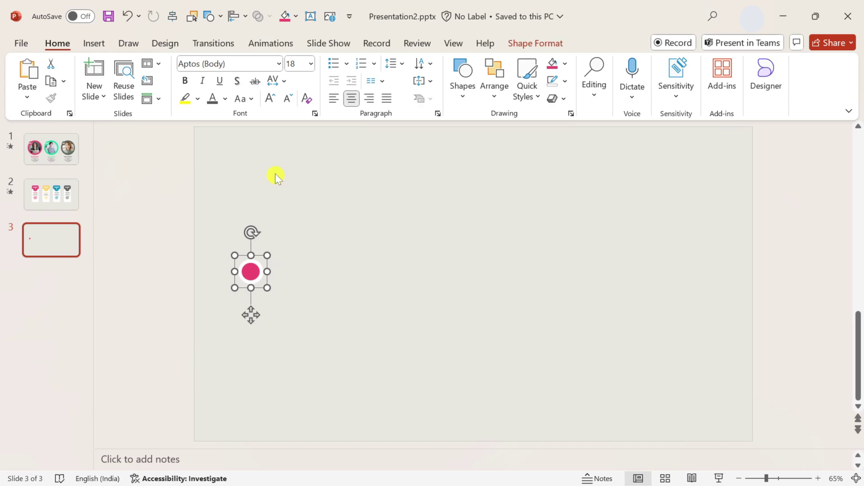
left_click(95, 43)
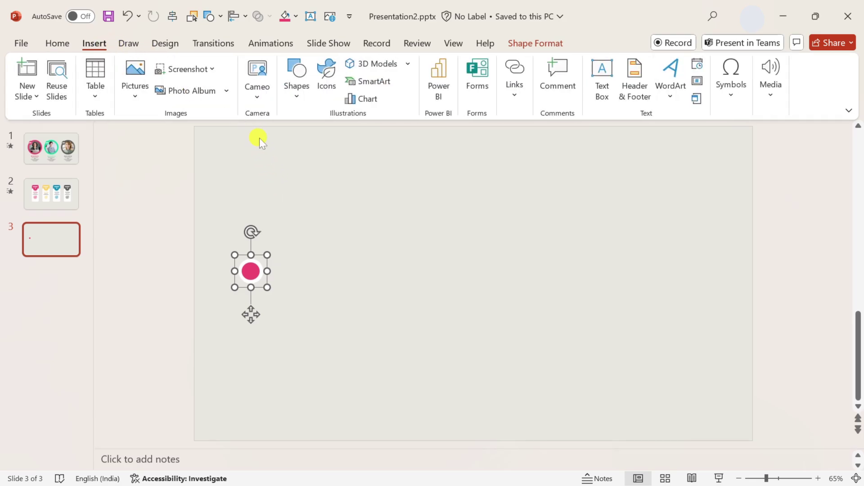
left_click(299, 96)
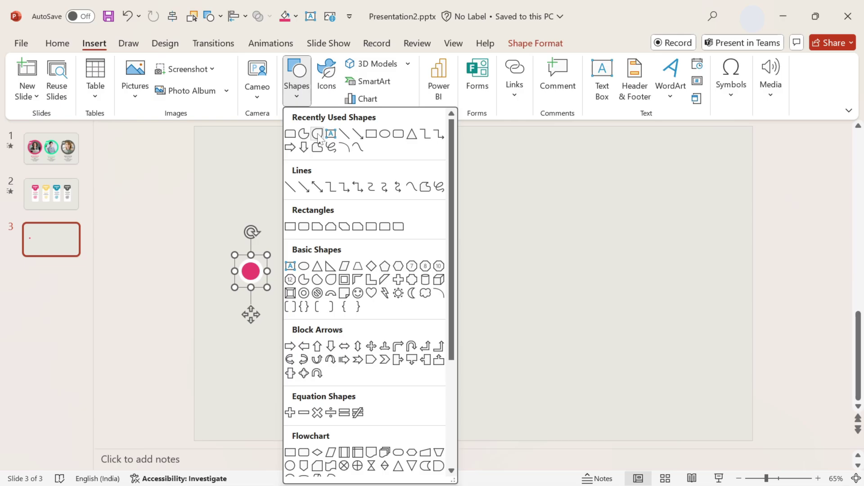
left_click(317, 135)
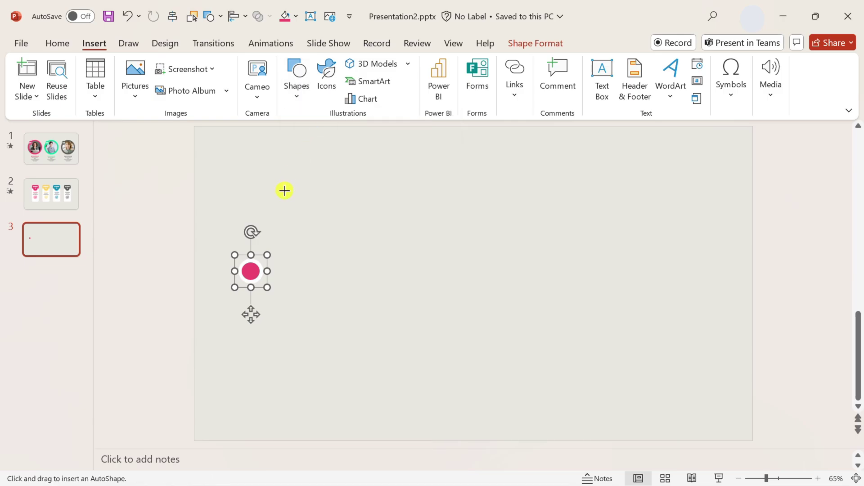
left_click_drag(265, 210, 227, 231)
mouse_move(257, 167)
left_mouse_down()
mouse_move(283, 187)
mouse_move(285, 231)
mouse_move(272, 247)
mouse_move(252, 222)
mouse_move(254, 263)
left_mouse_up()
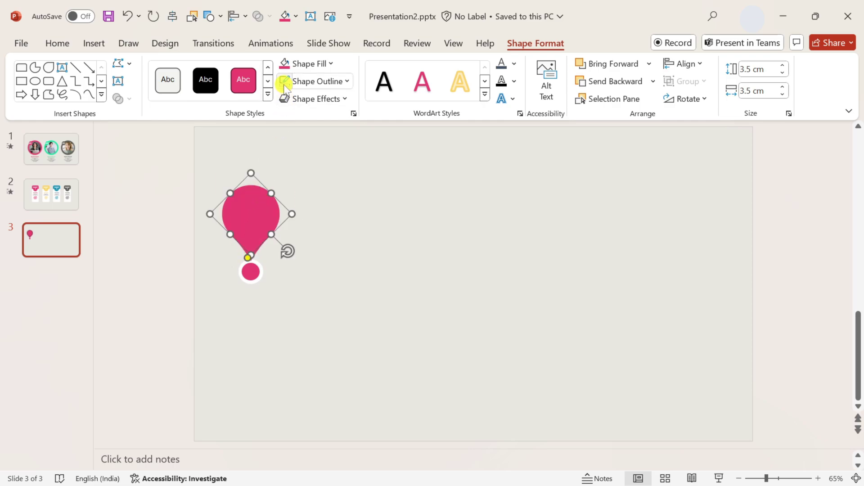
left_click(291, 159)
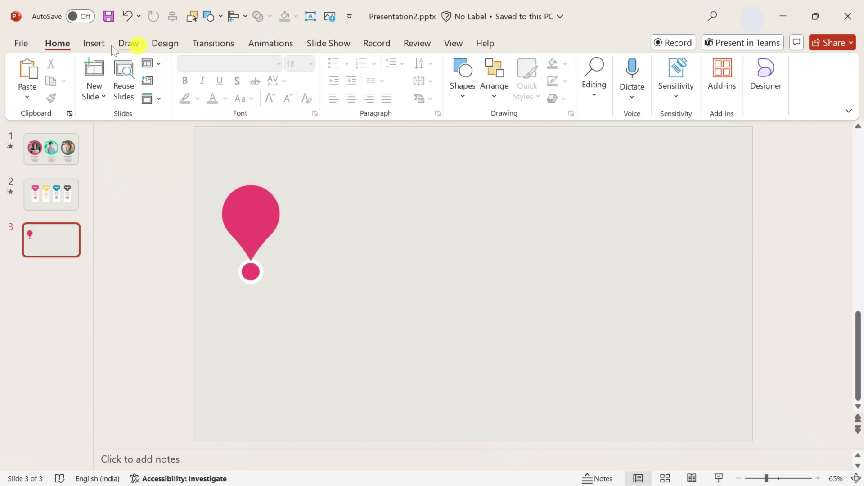
Add a white circle inside the teardrop and group the two into a map pin.
left_click(94, 44)
left_click(297, 87)
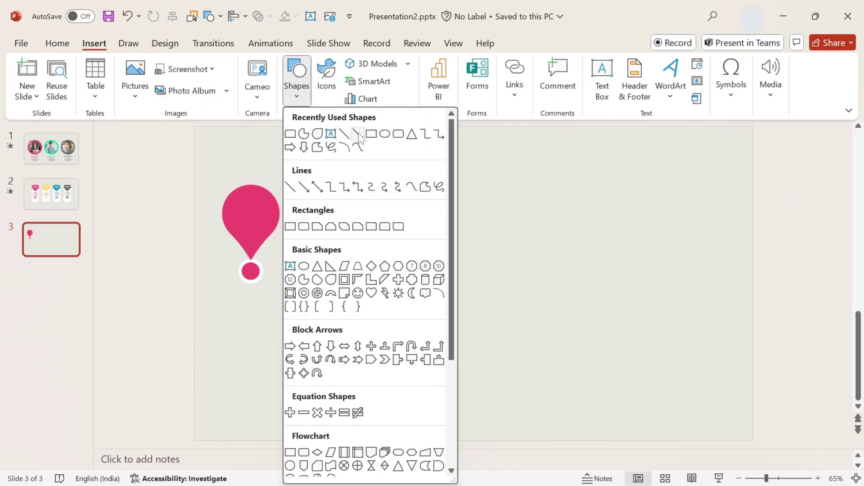
left_click(383, 134)
mouse_move(253, 195)
left_mouse_down()
mouse_move(244, 233)
mouse_move(284, 239)
mouse_move(237, 207)
mouse_move(251, 204)
mouse_move(246, 210)
left_mouse_up()
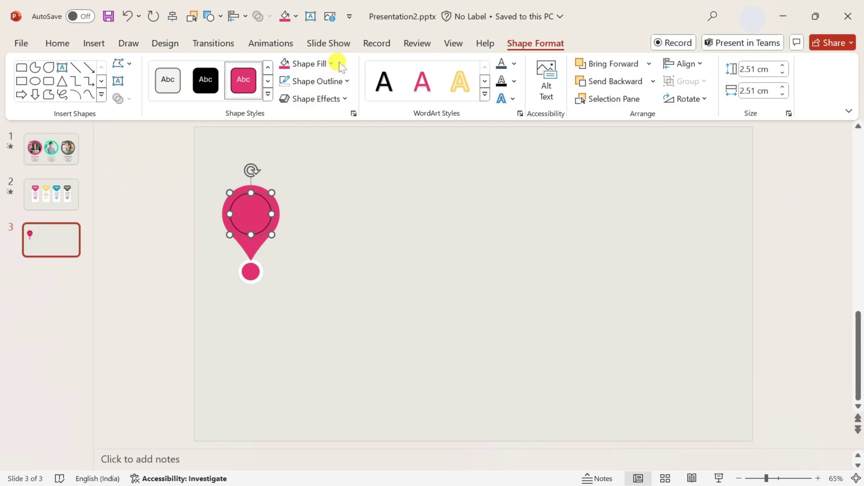
left_click(330, 65)
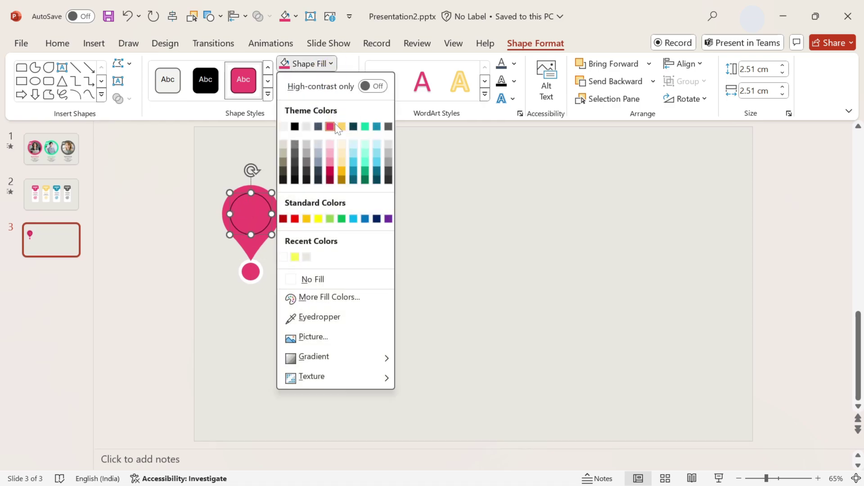
left_click(284, 256)
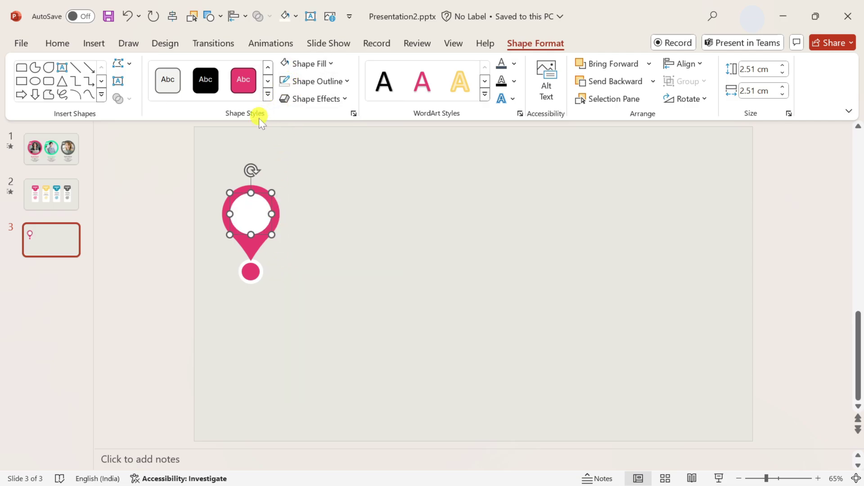
left_click(311, 186)
left_click_drag(318, 162, 218, 277)
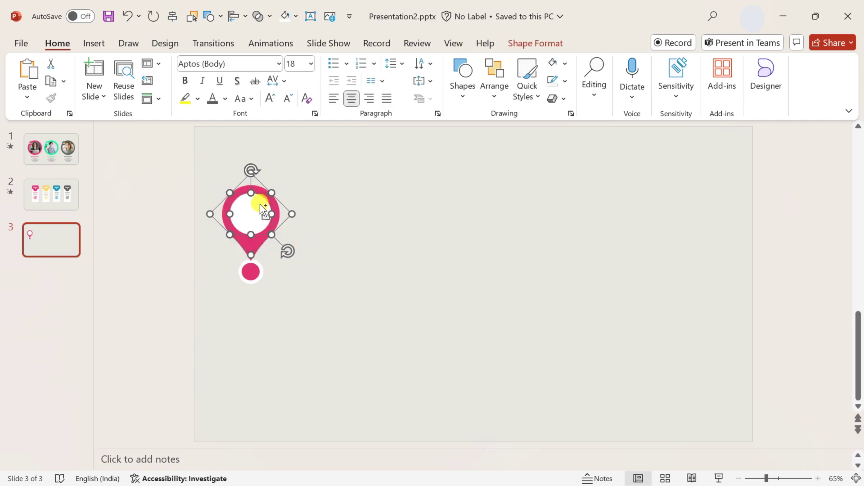
key("ctrl+g")
Insert the 'idea' lightbulb-with-gear icon into the pin's white circle and colour it pink.
left_click(92, 45)
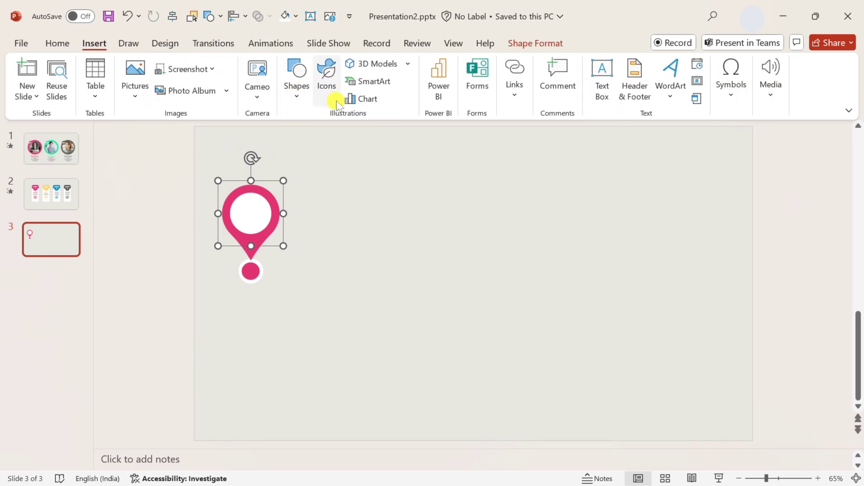
left_click(325, 83)
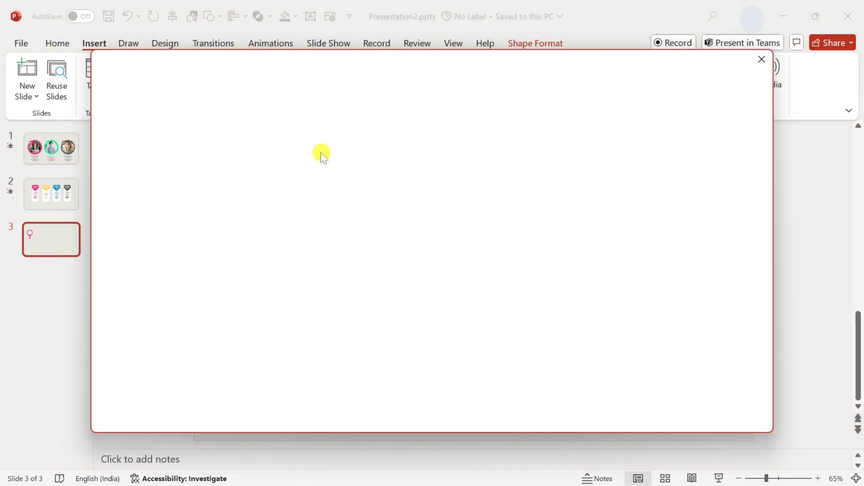
type("idea")
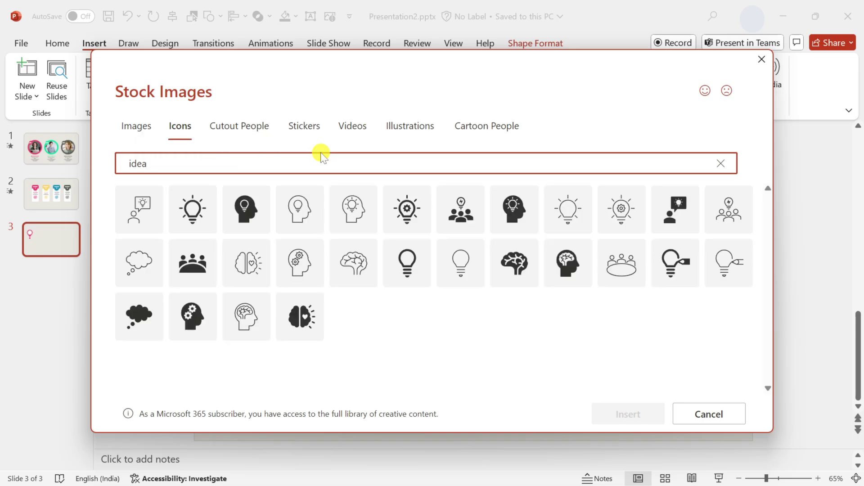
left_click(408, 212)
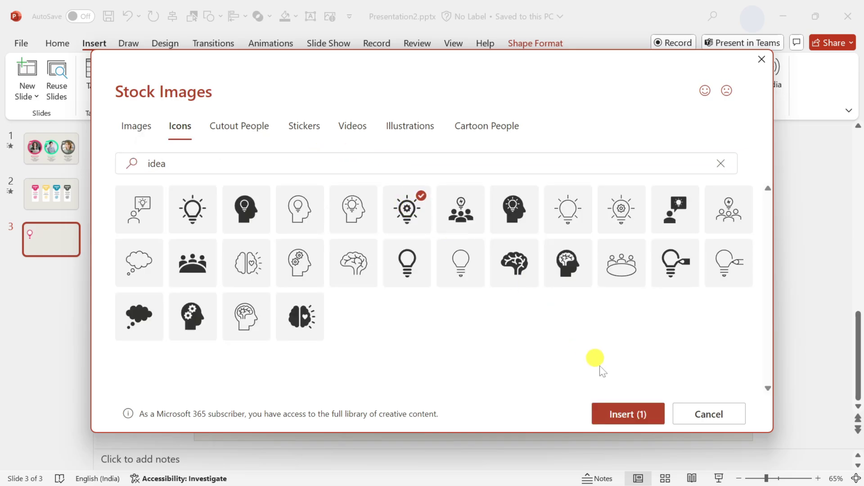
left_click(617, 413)
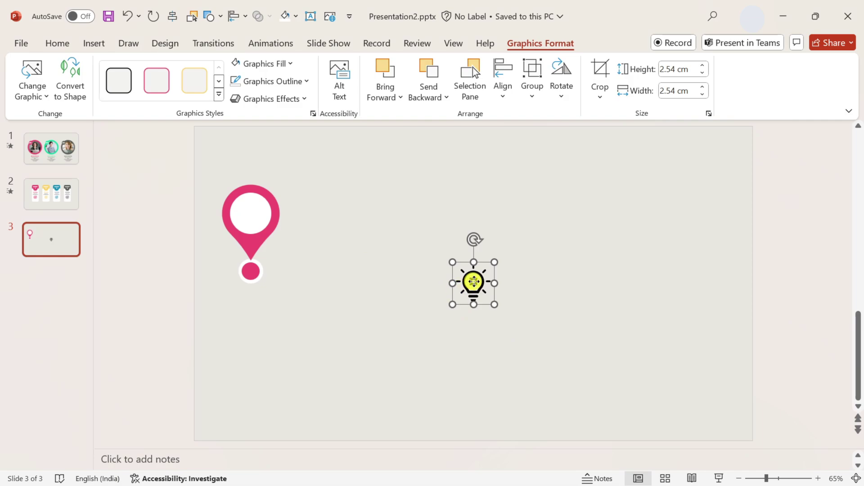
left_click_drag(473, 281, 270, 194)
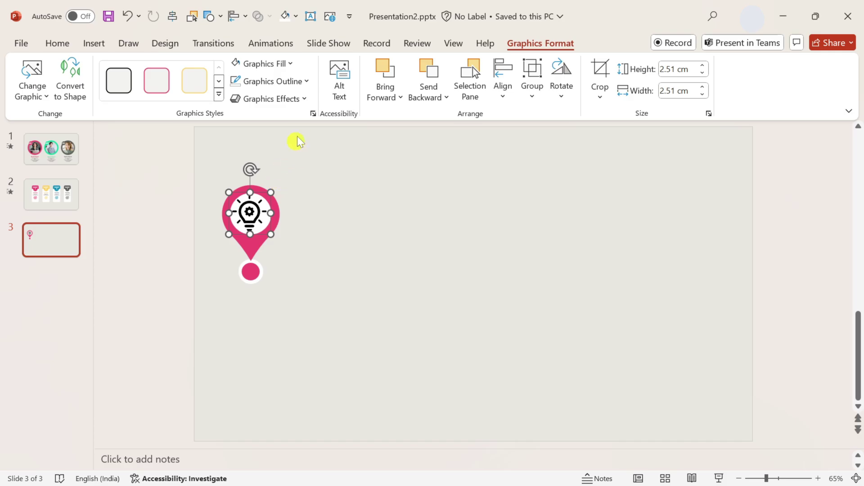
left_click(284, 66)
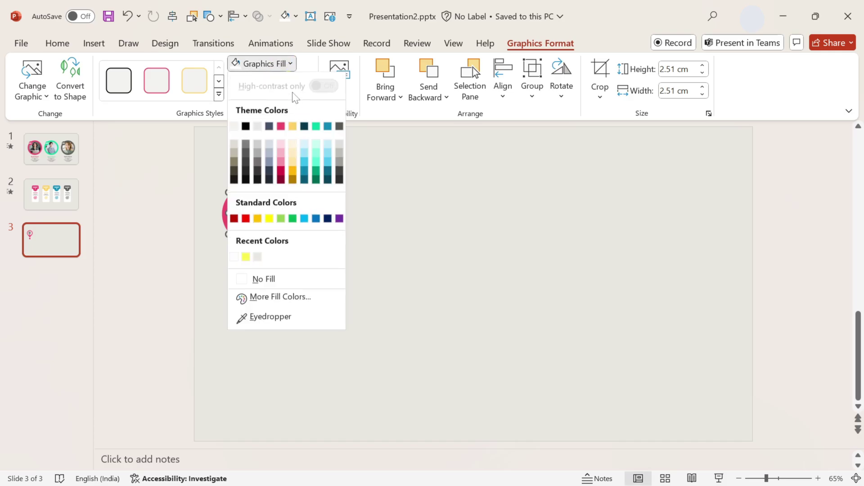
left_click(282, 127)
left_click_drag(181, 151, 332, 264)
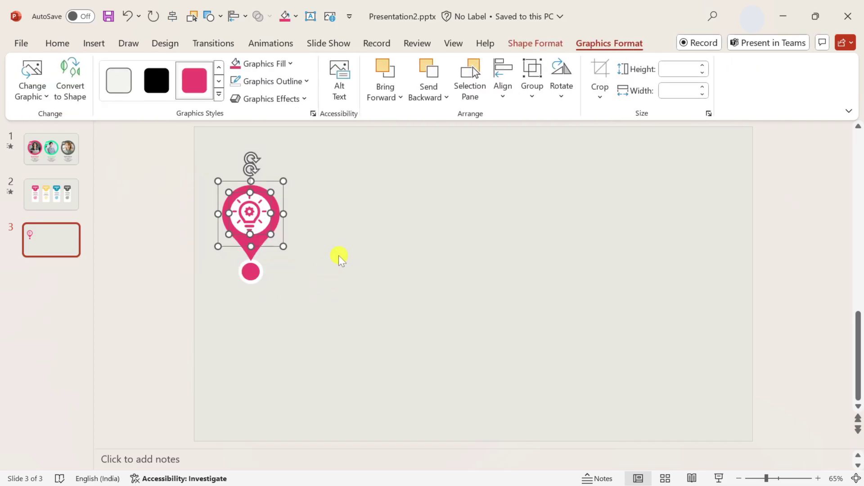
Draw a straight line to the right of the pin's pink dot, 3 pt thick and grey.
left_click(94, 44)
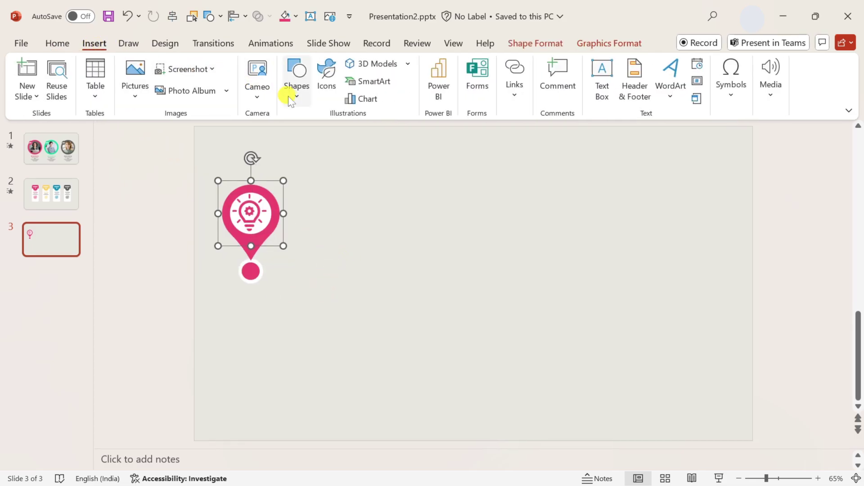
left_click(296, 96)
left_click(292, 188)
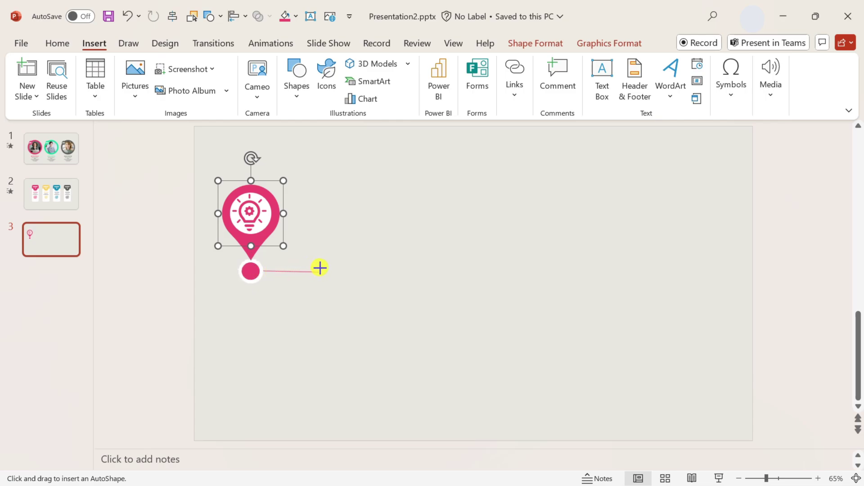
left_click_drag(321, 268, 320, 270)
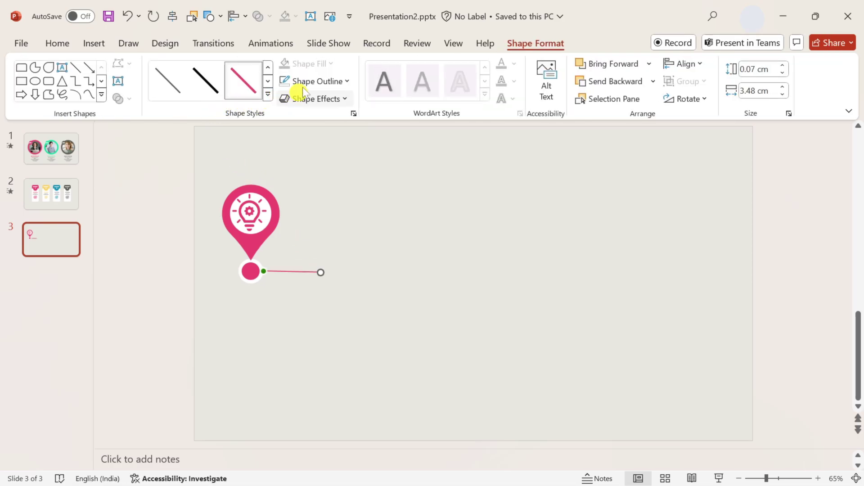
left_click(300, 82)
mouse_move(320, 355)
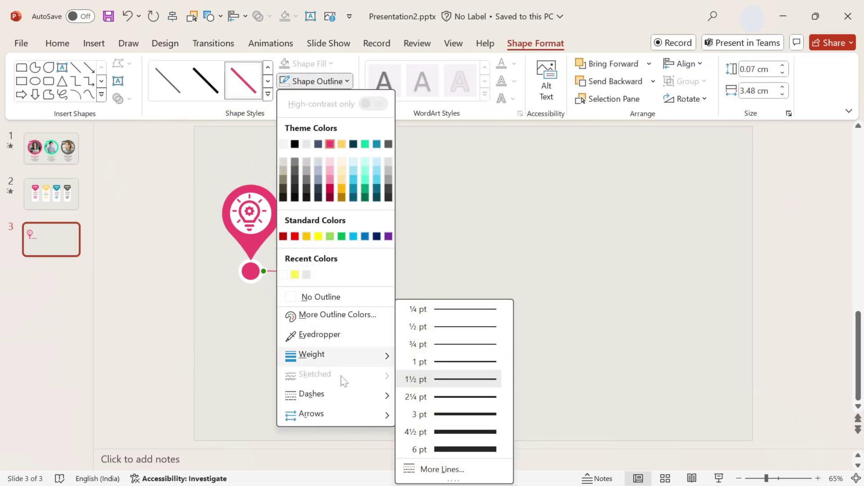
left_click(441, 414)
left_click(347, 82)
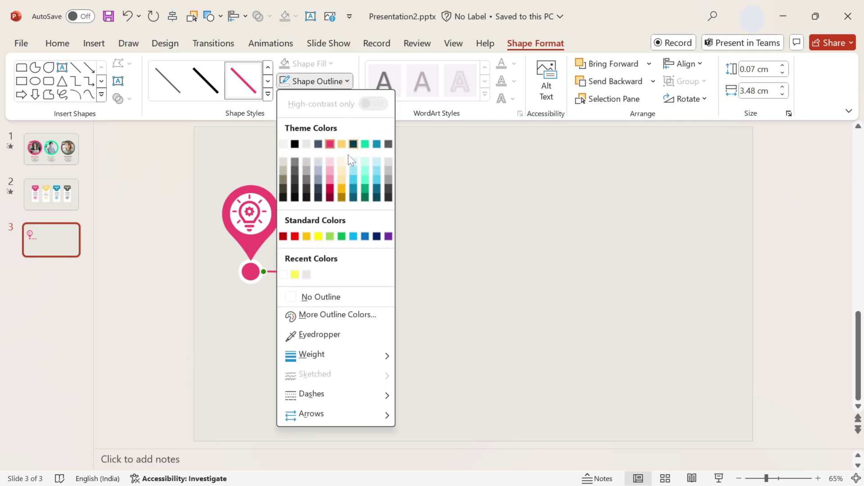
left_click(306, 173)
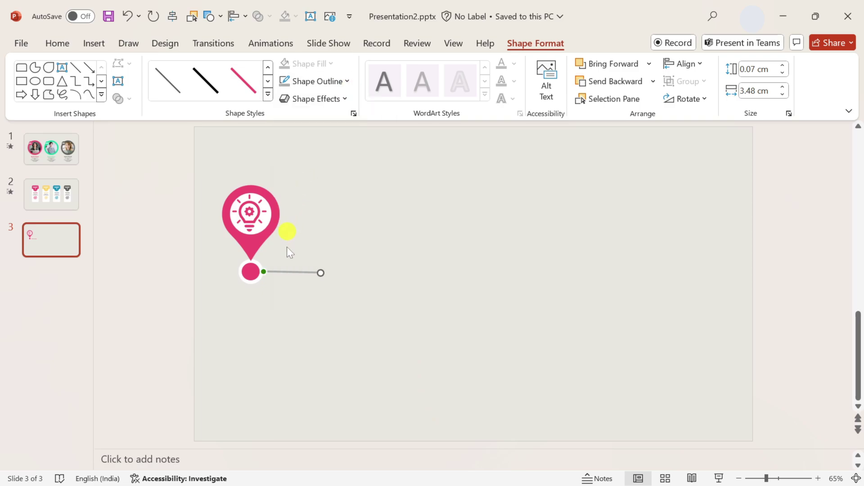
left_click(239, 316)
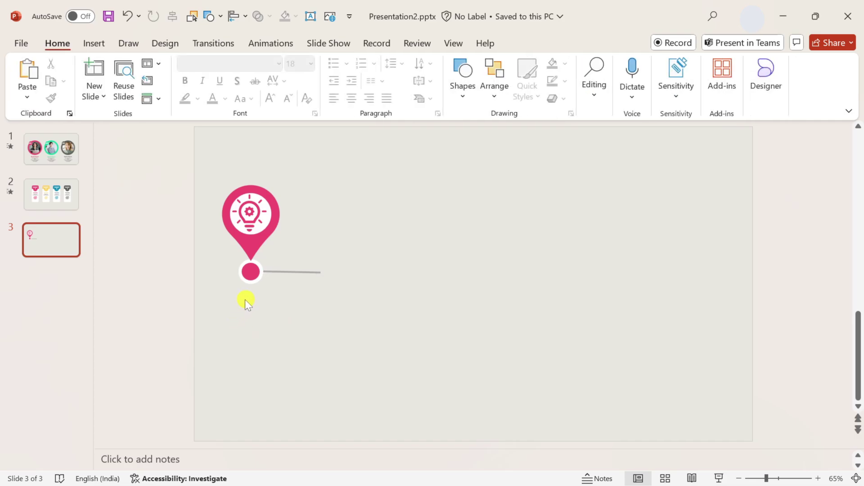
Paste the 2012 / HEADING text block and centre it beneath the pin's dot.
key("ctrl+v")
left_click(295, 291)
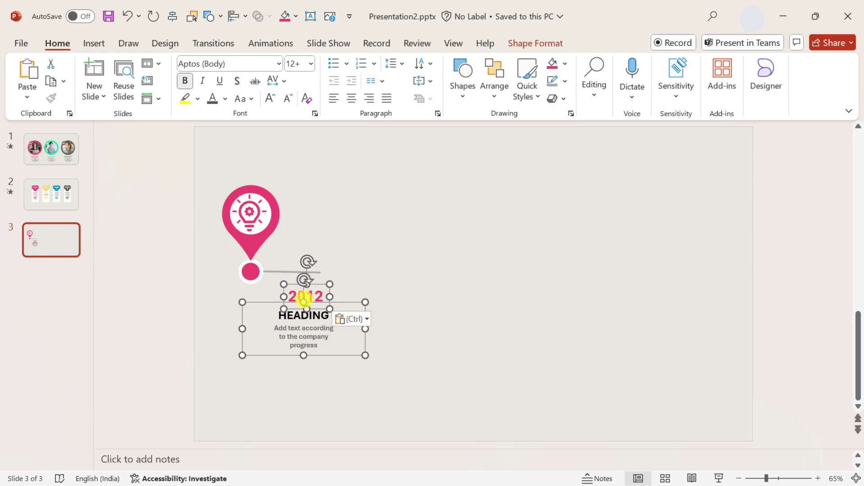
left_click_drag(318, 301, 266, 303)
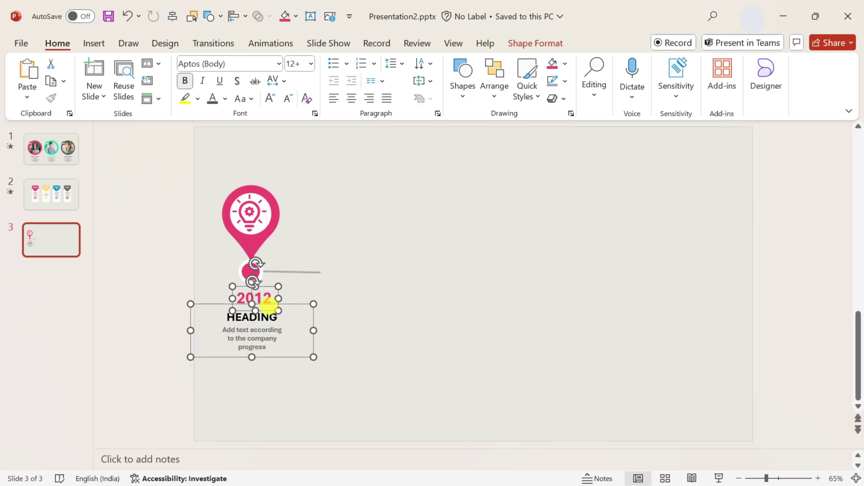
left_click(320, 273)
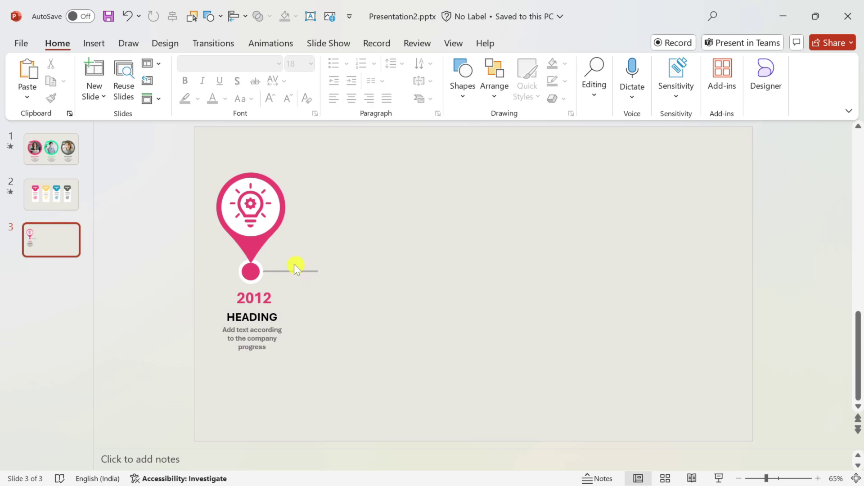
left_click(253, 270)
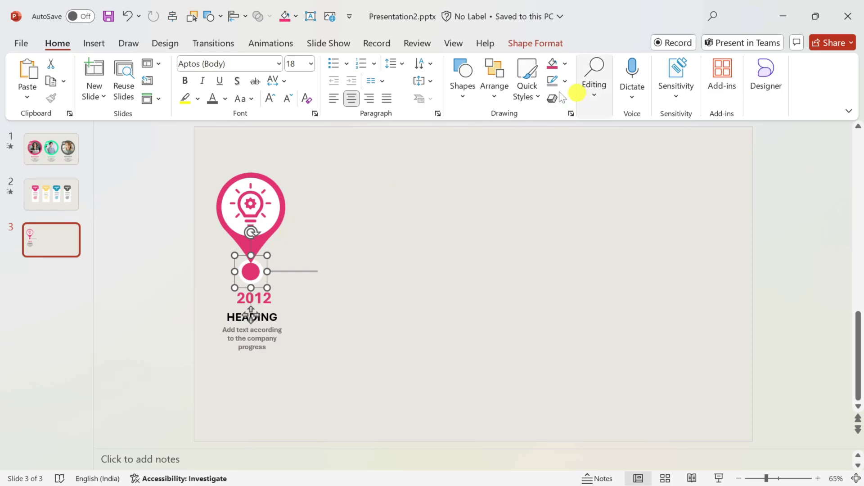
Give the small dot and the 2012 text Zoom entrances starting After Previous.
left_click(274, 44)
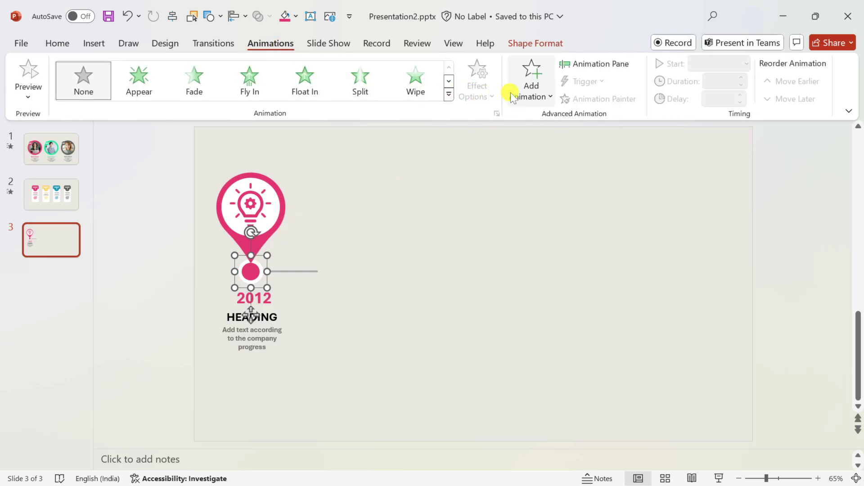
left_click(521, 96)
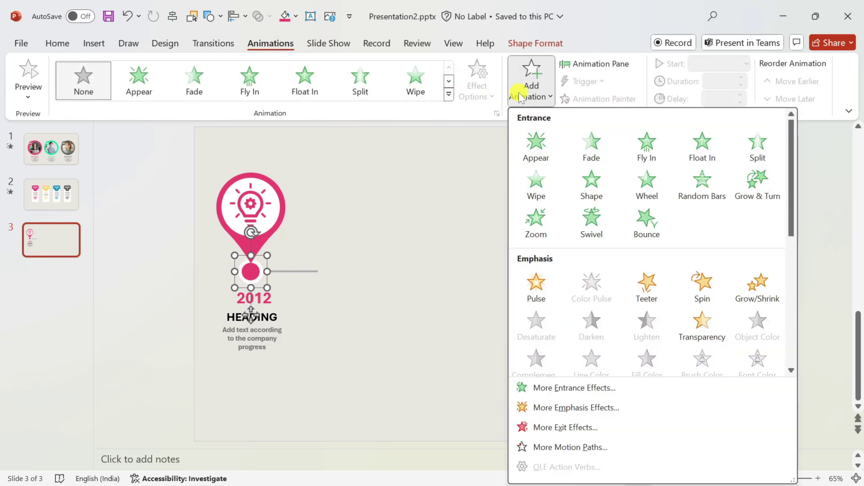
left_click(534, 221)
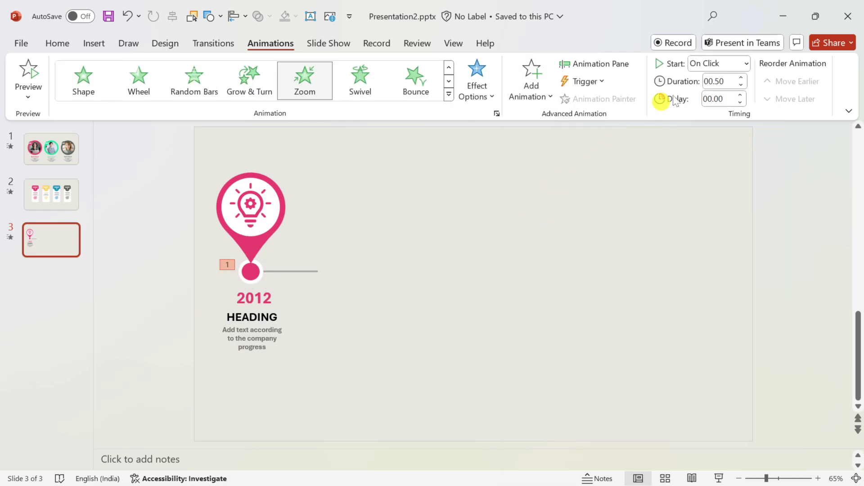
left_click(744, 61)
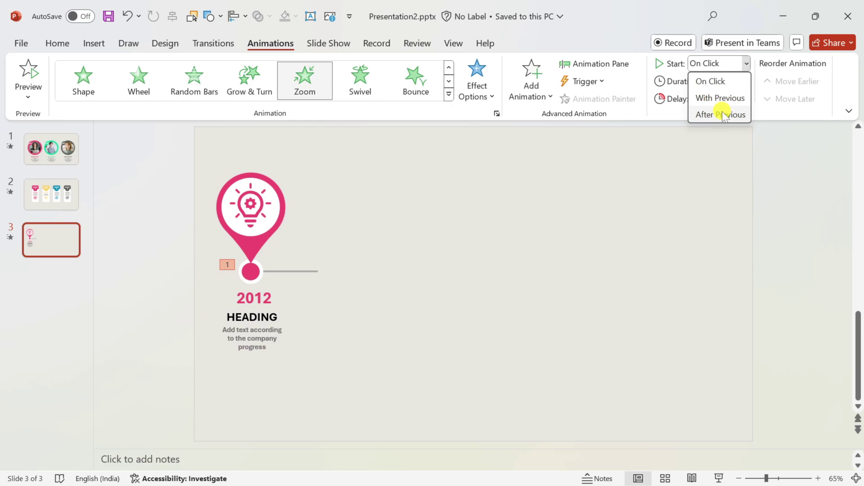
left_click(721, 111)
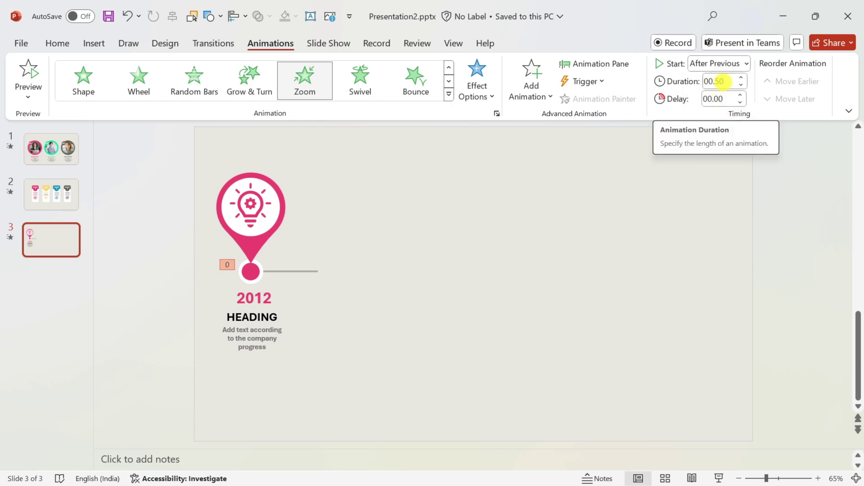
left_click(265, 294)
left_click(525, 85)
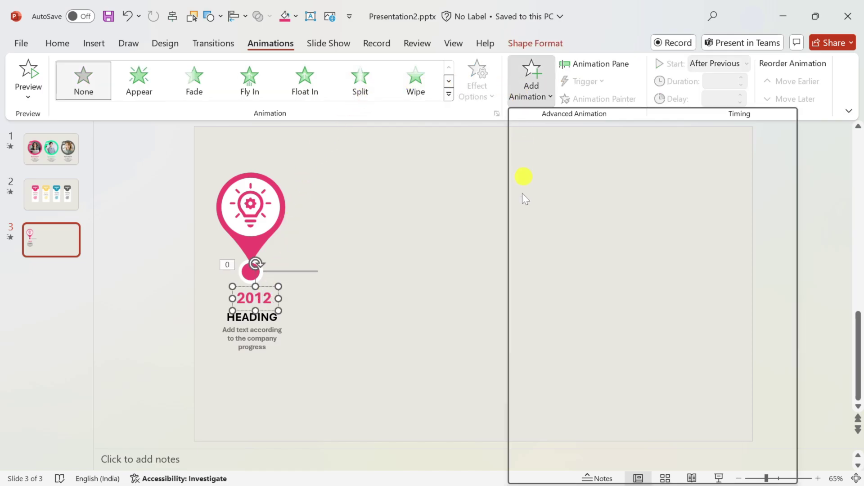
left_click(536, 223)
left_click(743, 64)
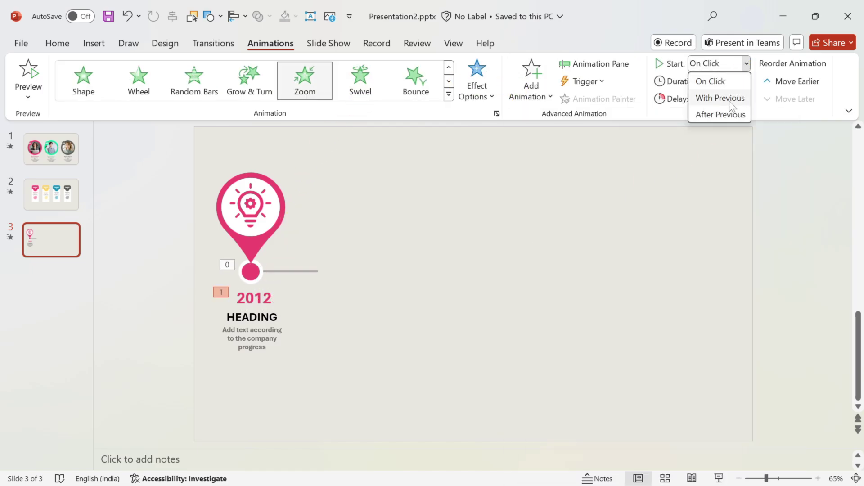
left_click(721, 115)
Give the lightbulb pin and the HEADING text Zoom entrances starting After Previous.
left_click(278, 201)
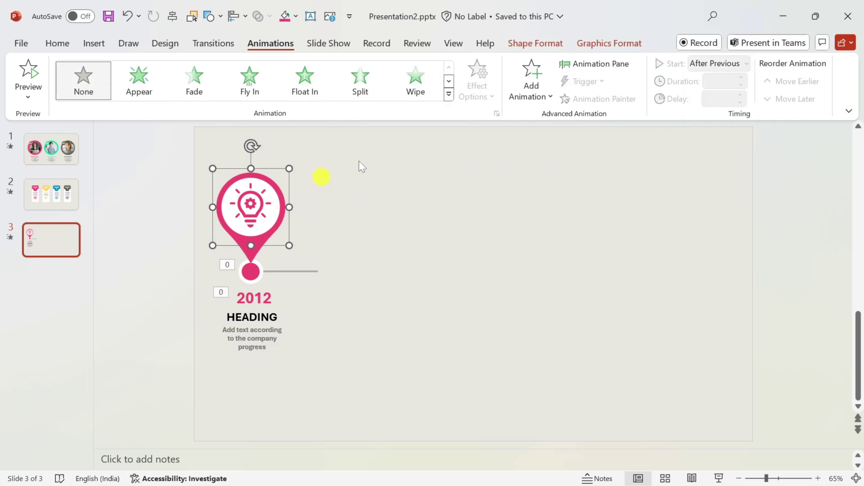
left_click(523, 93)
left_click(536, 223)
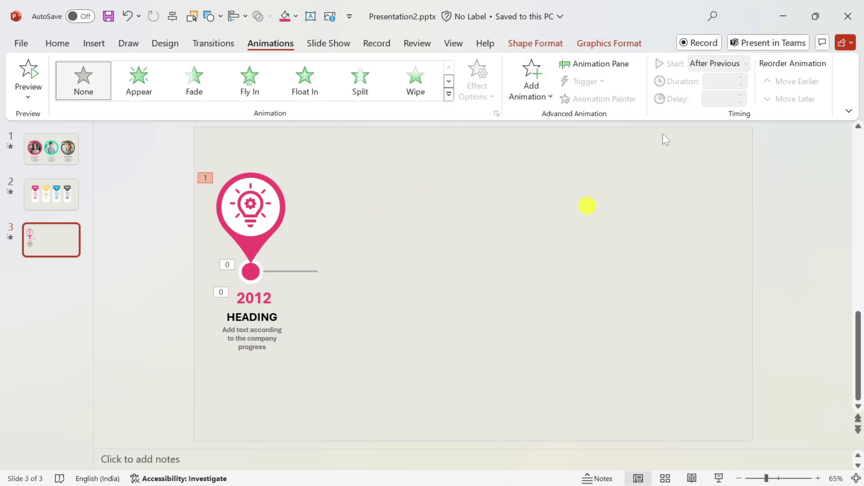
left_click(744, 65)
left_click(719, 117)
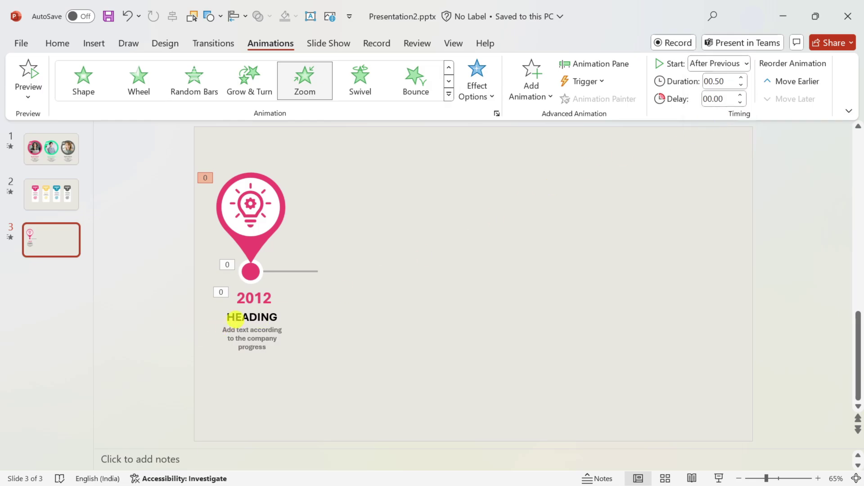
left_click(236, 318)
left_click(543, 95)
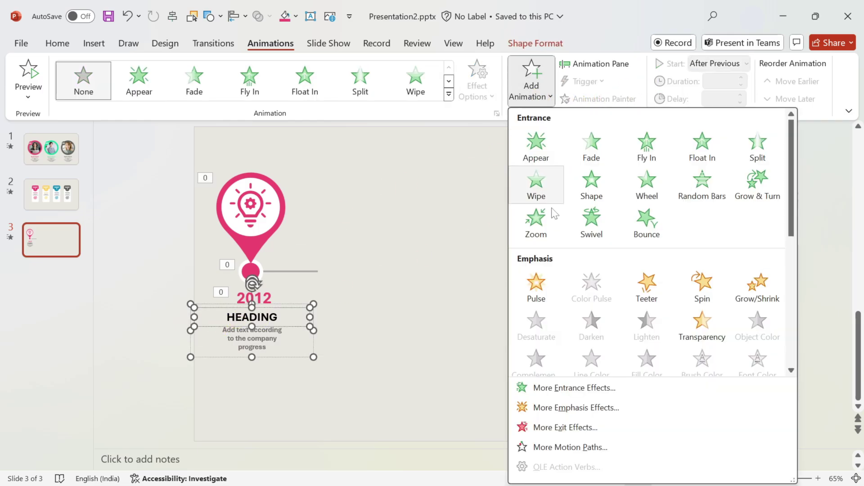
left_click(538, 219)
left_click(747, 63)
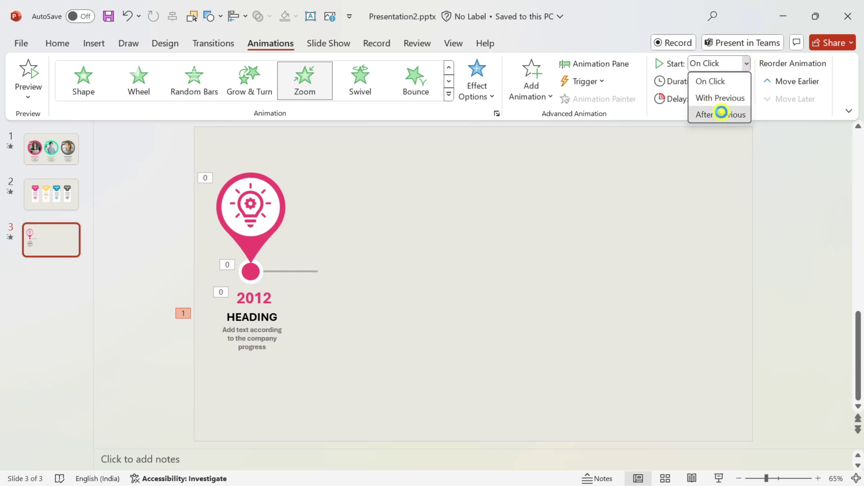
left_click(722, 113)
left_click(290, 271)
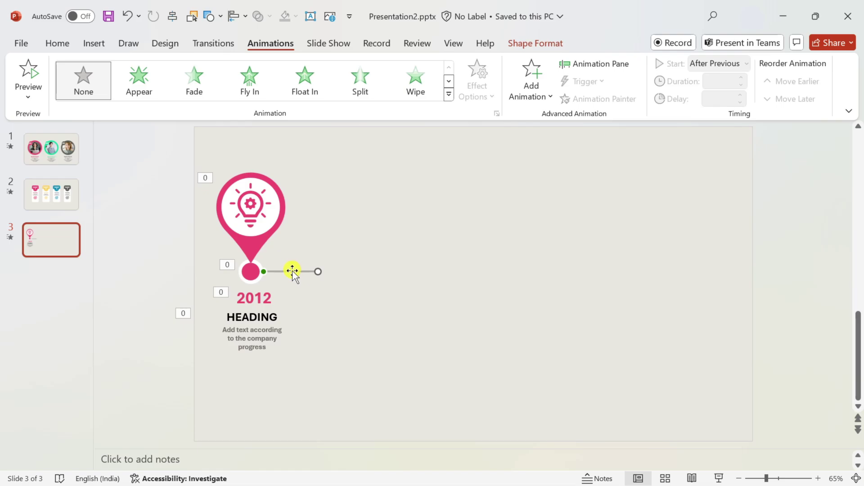
Animate the connector line with a From Left Wipe starting After Previous, and preview slide 3.
left_click(531, 86)
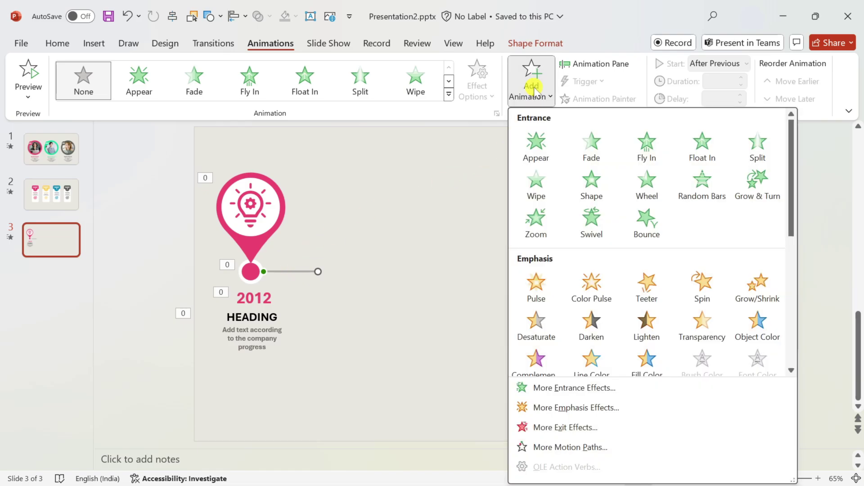
left_click(533, 187)
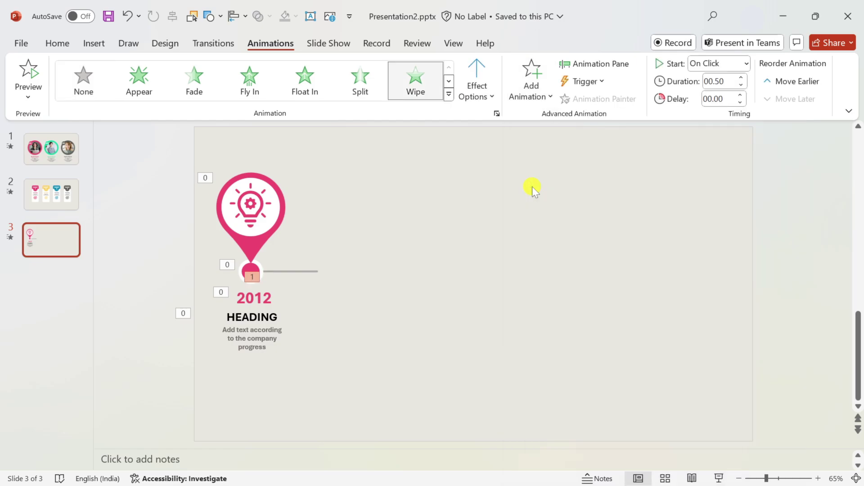
left_click(479, 97)
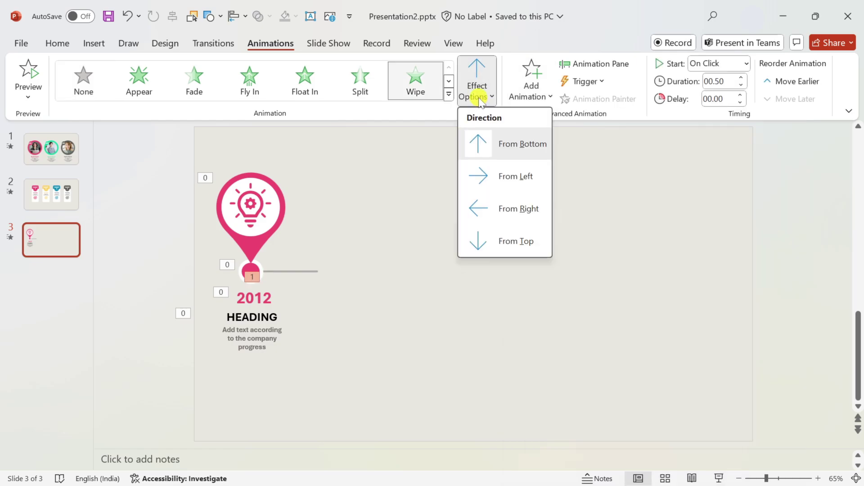
left_click(486, 179)
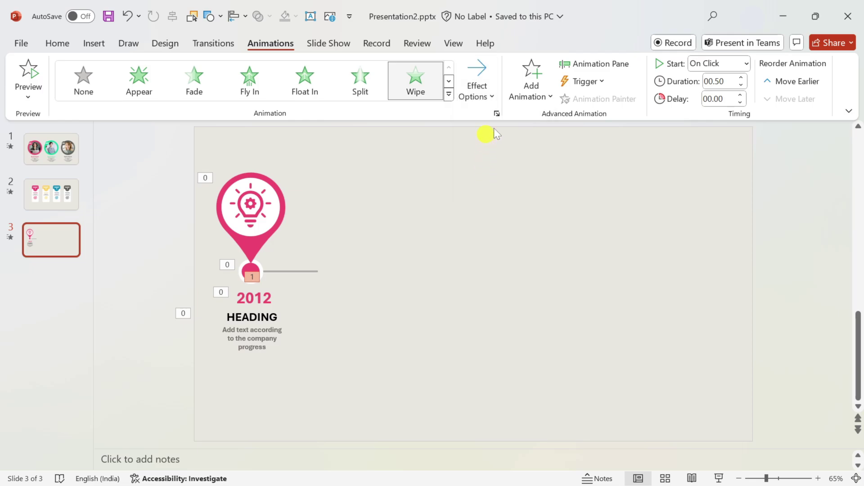
left_click(720, 64)
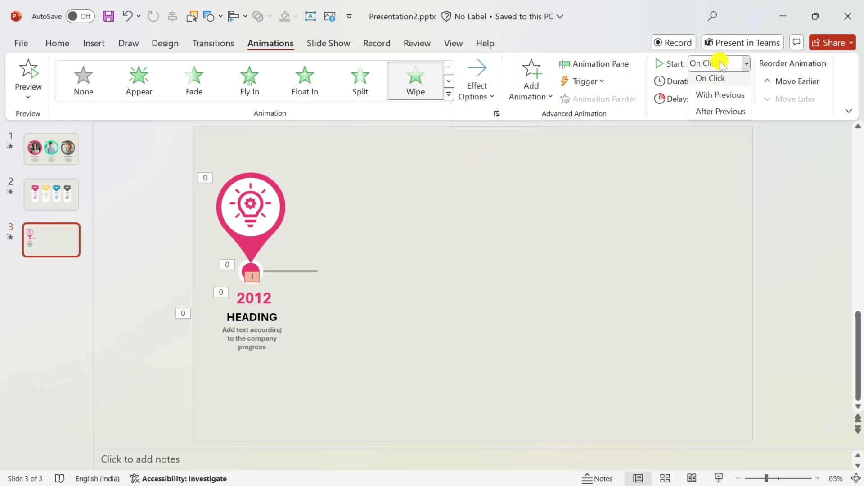
left_click(720, 112)
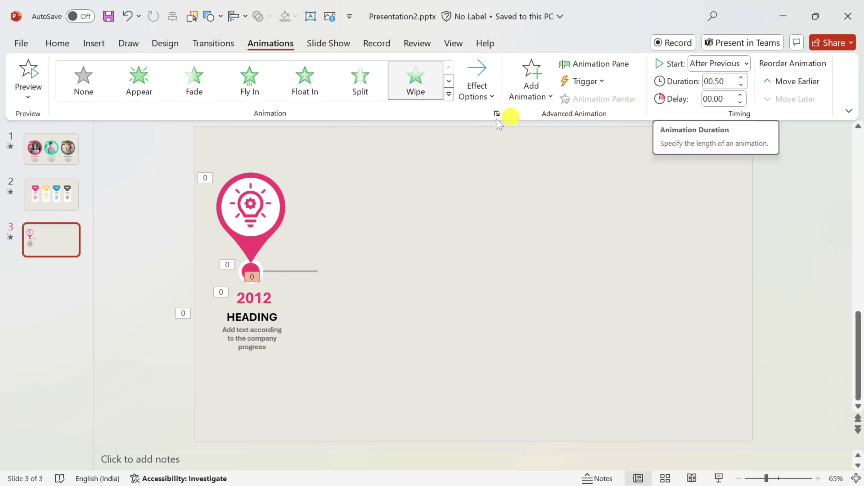
left_click(30, 71)
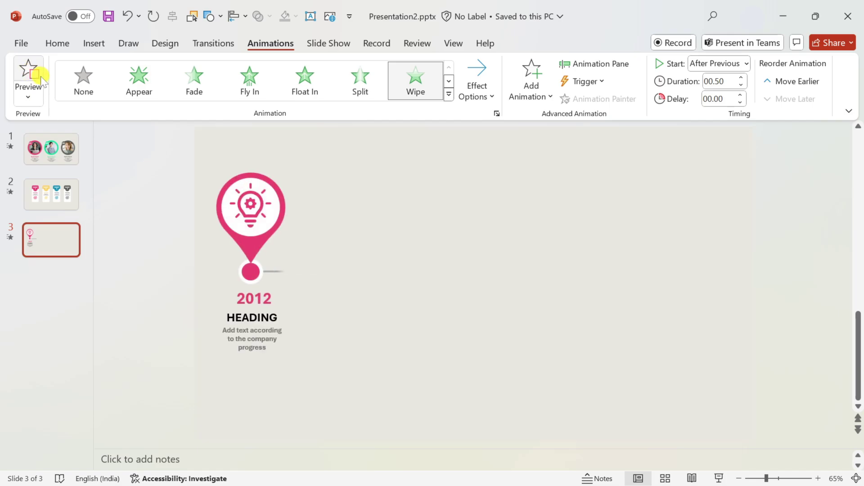
left_click(57, 44)
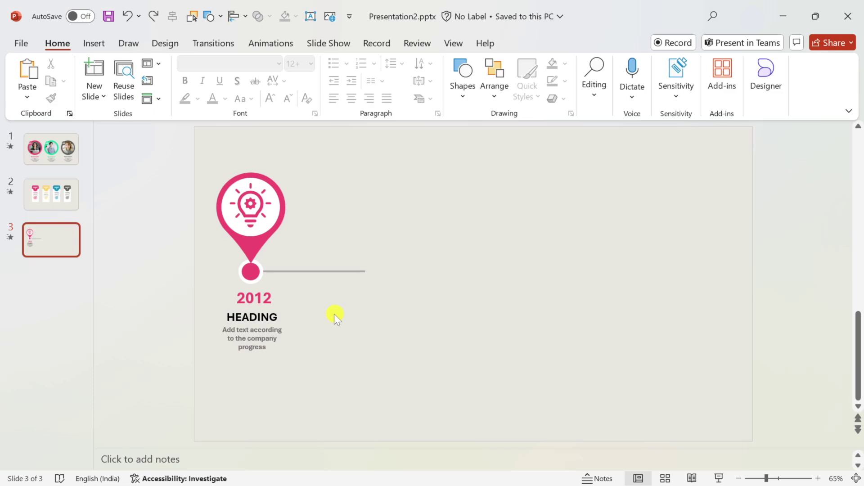
Copy the whole pin group along the timeline and delete the surplus line past the last pin.
key("ctrl+a")
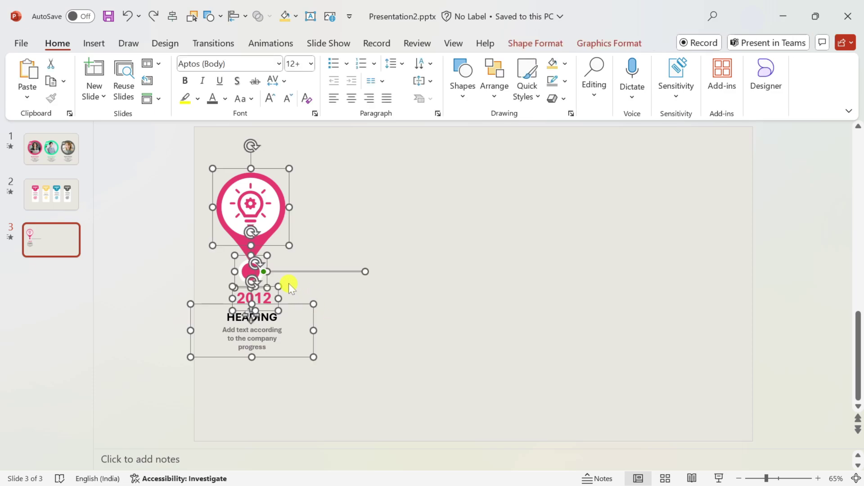
left_click_drag(257, 272, 627, 270)
left_click(745, 317)
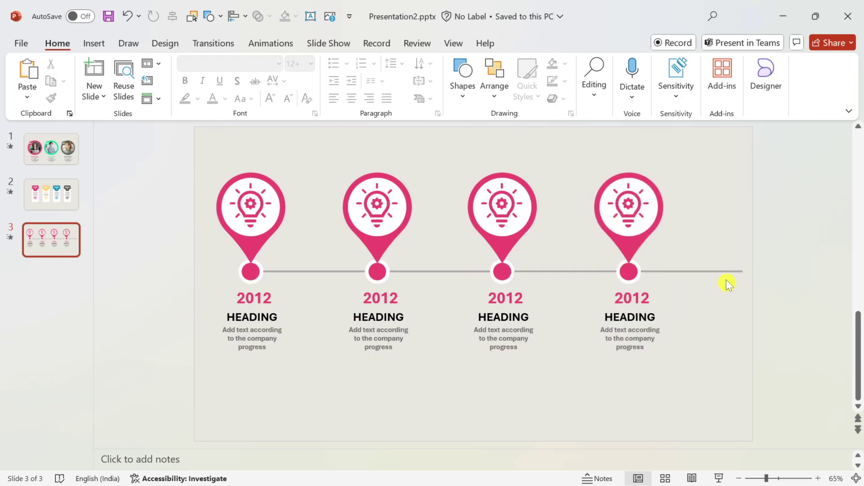
left_click(725, 272)
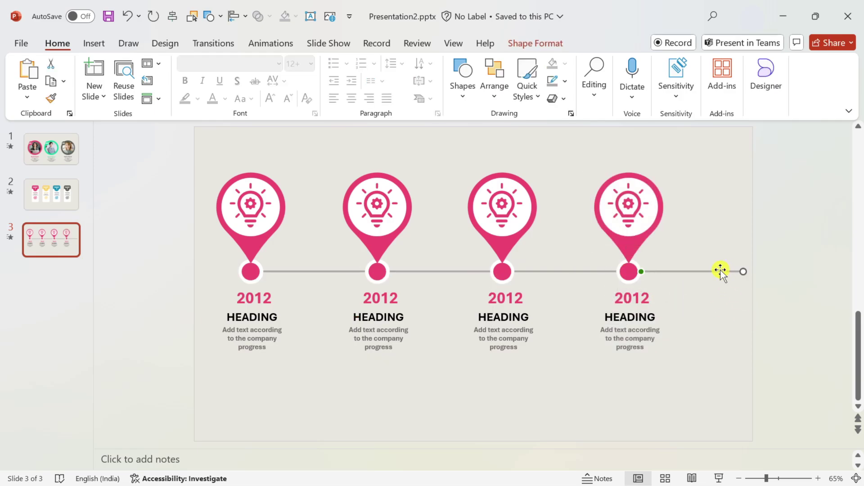
key("Delete")
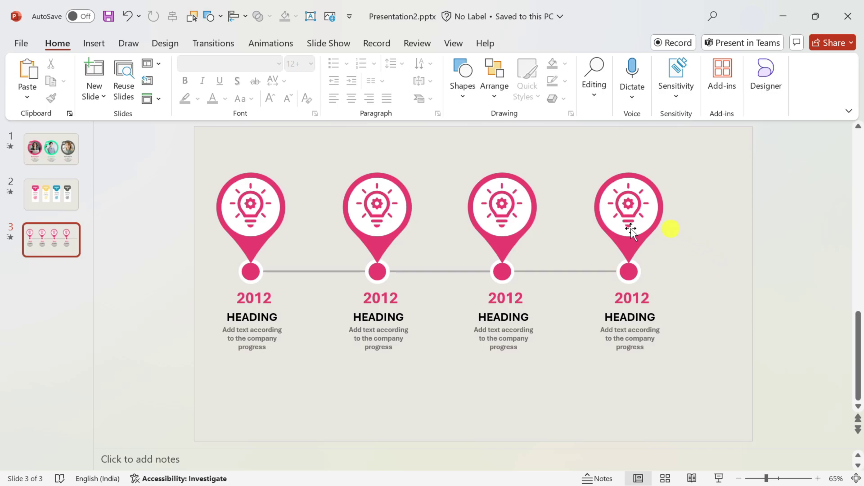
Colour the second pin's circle, pin shape and lightbulb yellow and its year gold.
left_click(378, 272)
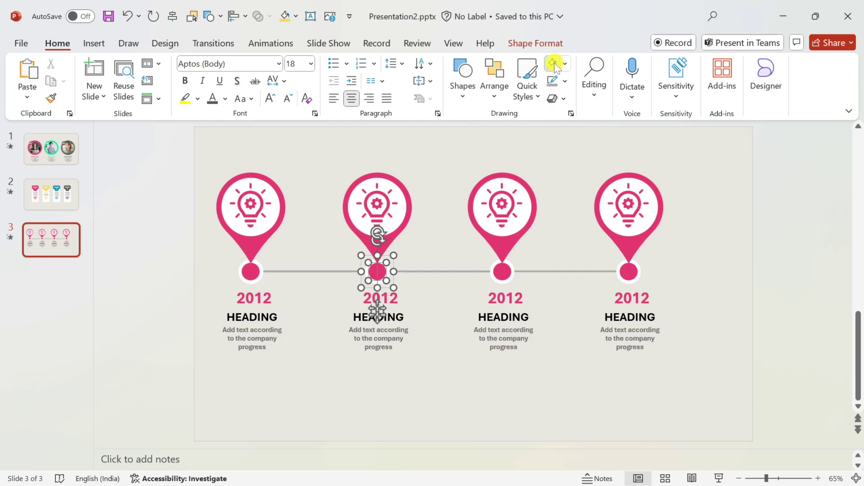
left_click(552, 63)
left_click(409, 200)
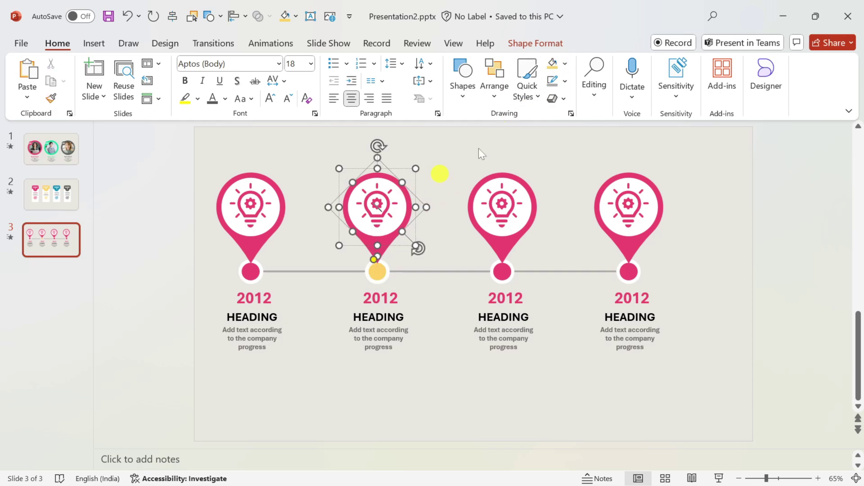
left_click(550, 64)
double_click(373, 196)
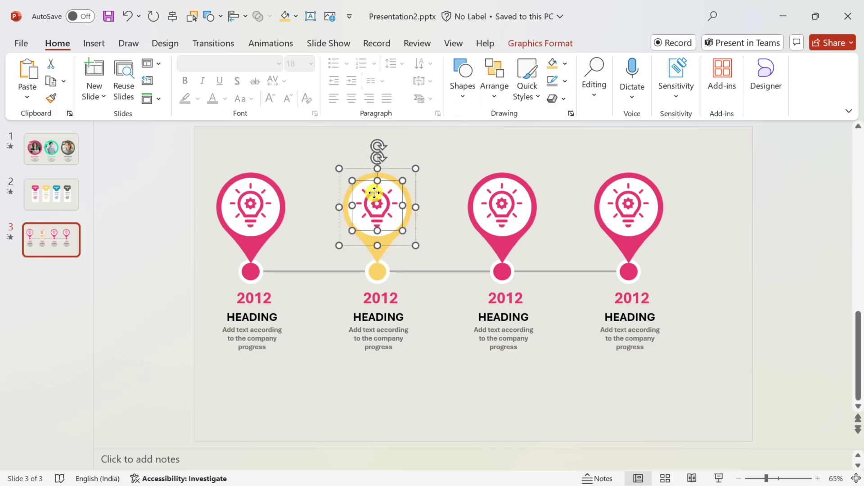
left_click(257, 66)
left_click(380, 297)
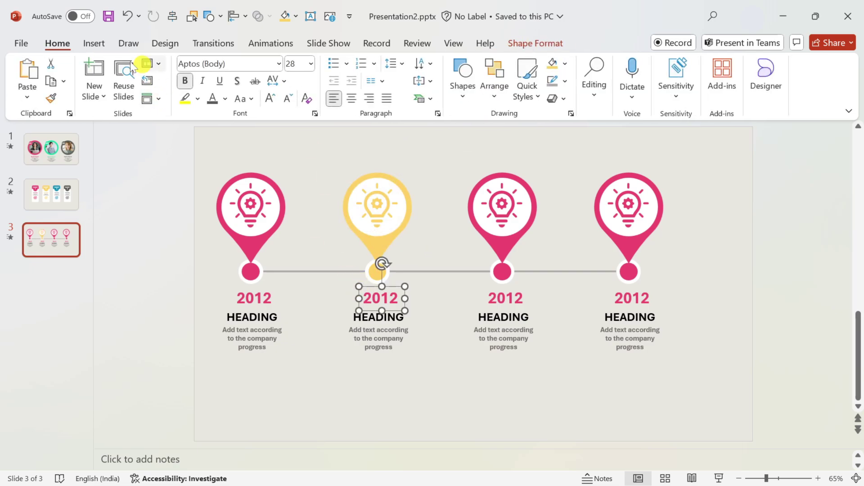
left_click(225, 98)
left_click(266, 145)
Fill the third pin's small circle and pin shape green, undoing a stray inner-circle fill.
left_click(502, 271)
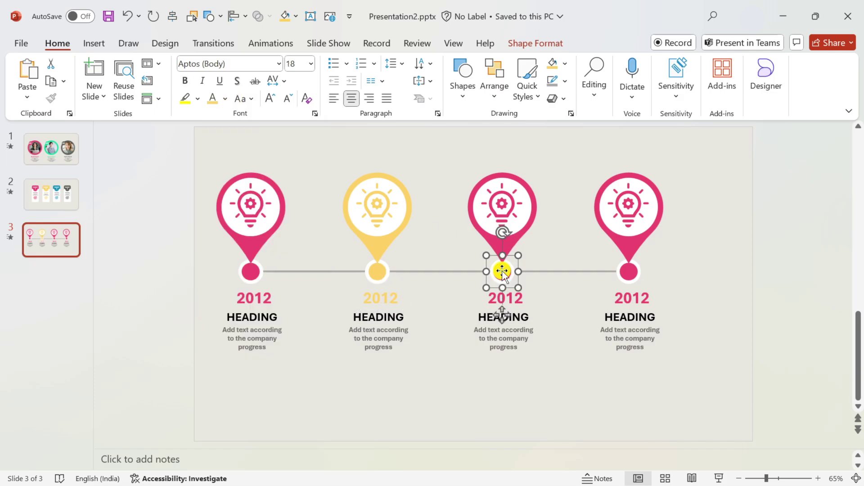
left_click(565, 64)
left_click(633, 126)
left_click(529, 216)
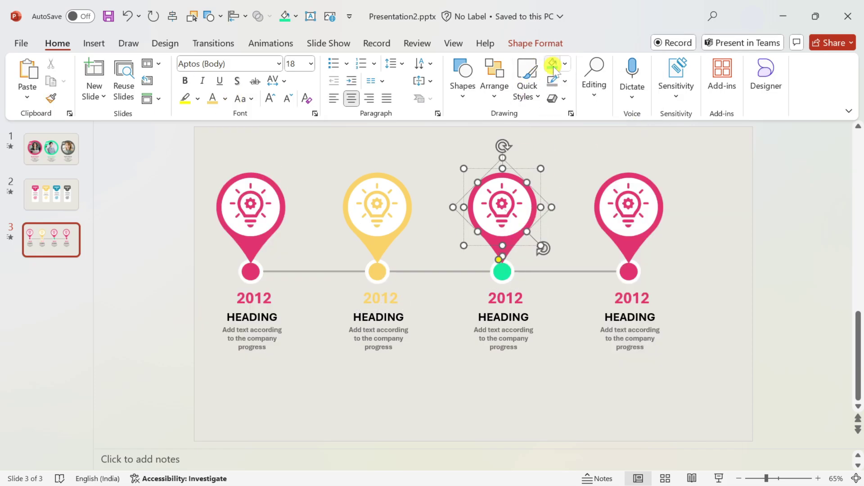
left_click(552, 64)
left_click(501, 198)
left_click(551, 63)
key("ctrl+z")
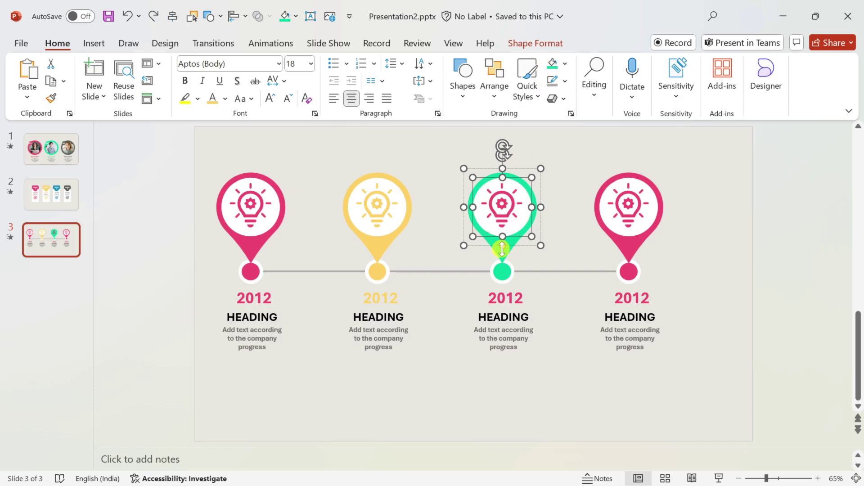
left_click(502, 200)
Colour the third pin's lightbulb and year green.
left_click(504, 195)
left_click(503, 195)
left_click(552, 63)
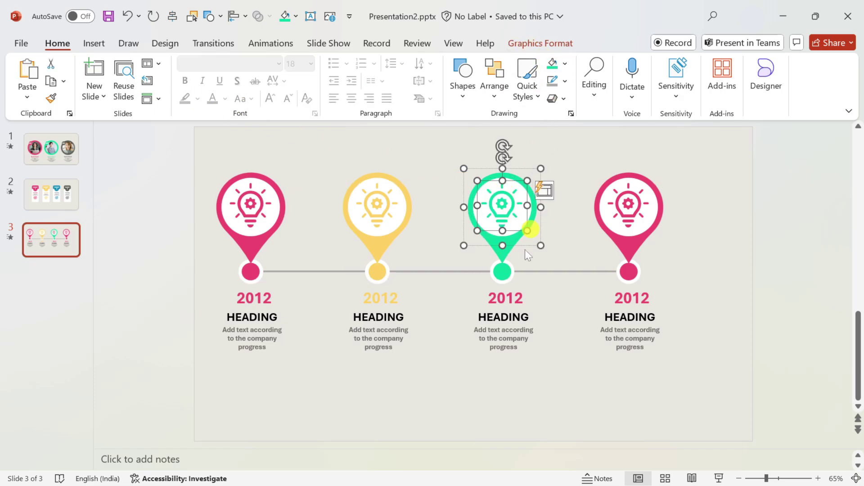
left_click(505, 297)
left_click(209, 101)
left_click(629, 272)
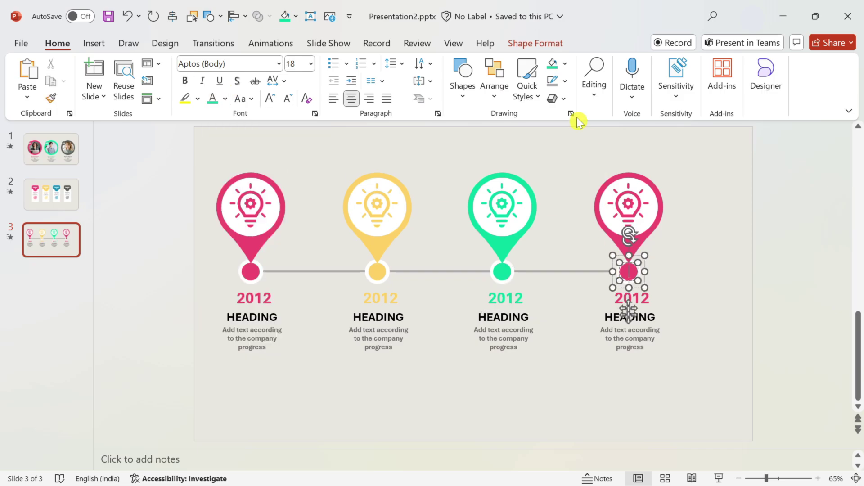
Colour the fourth pin's circle, pin shape and year teal.
left_click(565, 64)
left_click(637, 195)
left_click(552, 63)
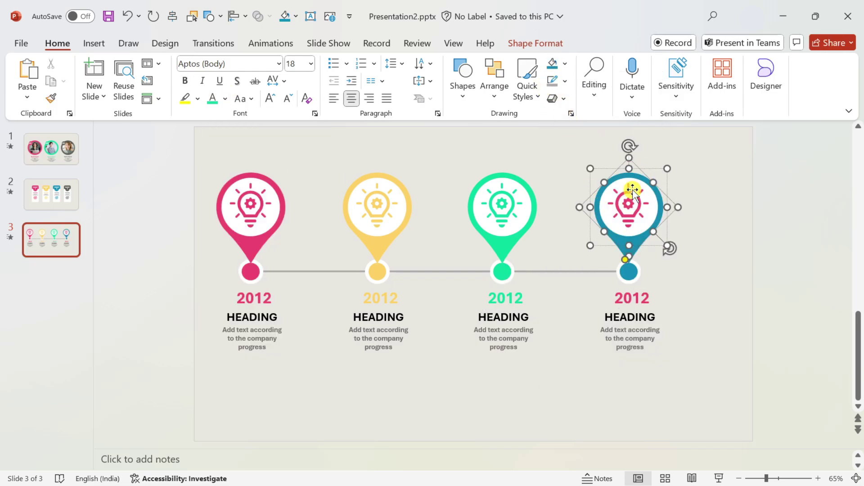
left_click(629, 202)
left_click(628, 298)
left_click(225, 99)
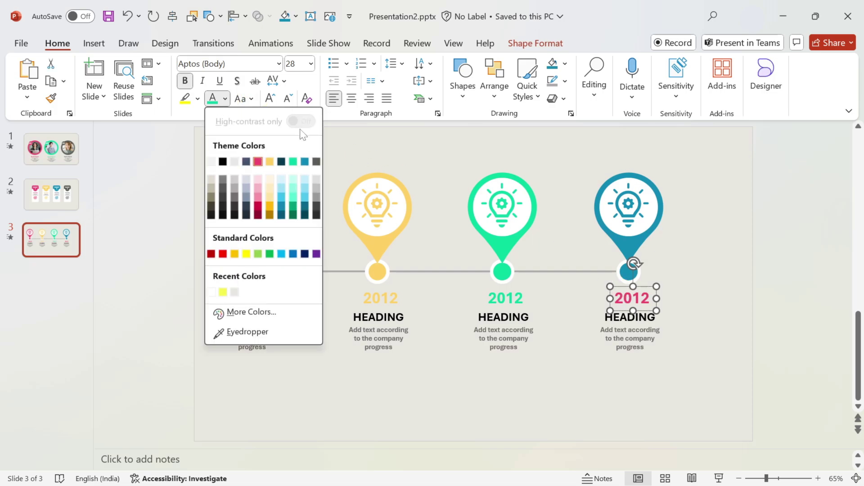
left_click(306, 161)
Change the second, third and fourth year labels to 2016, 2020 and 2024.
left_click(389, 298)
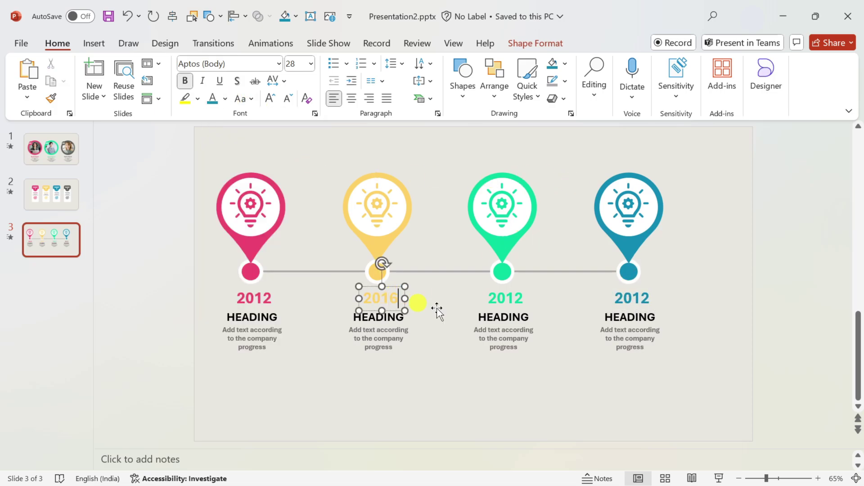
left_click(518, 299)
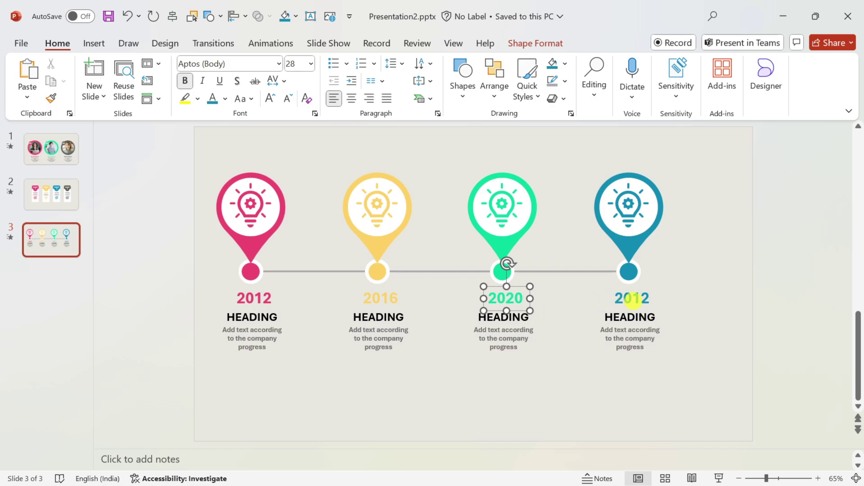
left_click_drag(633, 300, 656, 297)
left_click(717, 318)
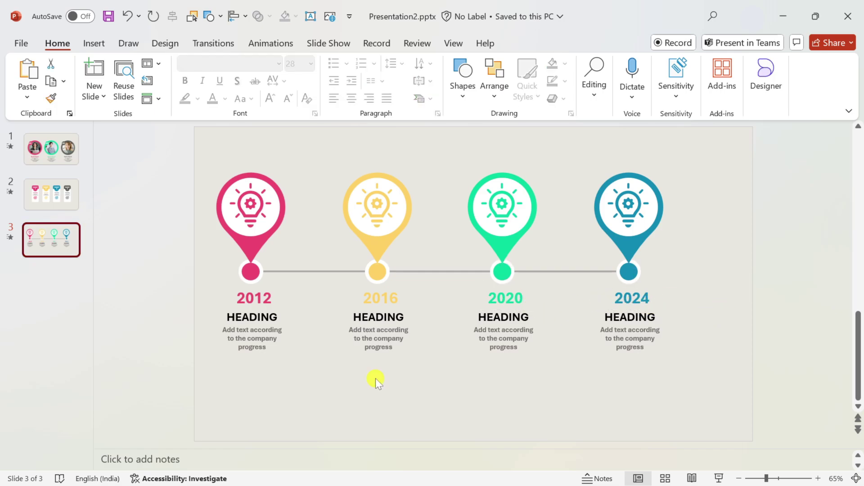
Preview slide 3's timeline animations from the Animations tab.
left_click(261, 45)
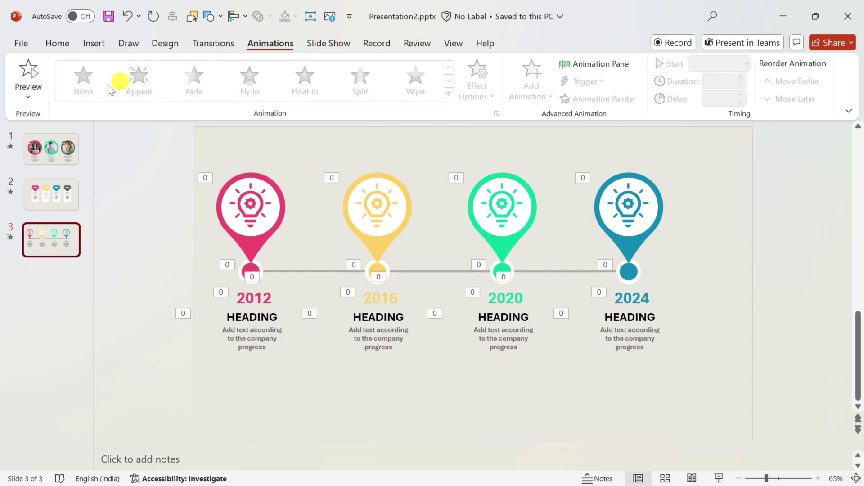
left_click(23, 75)
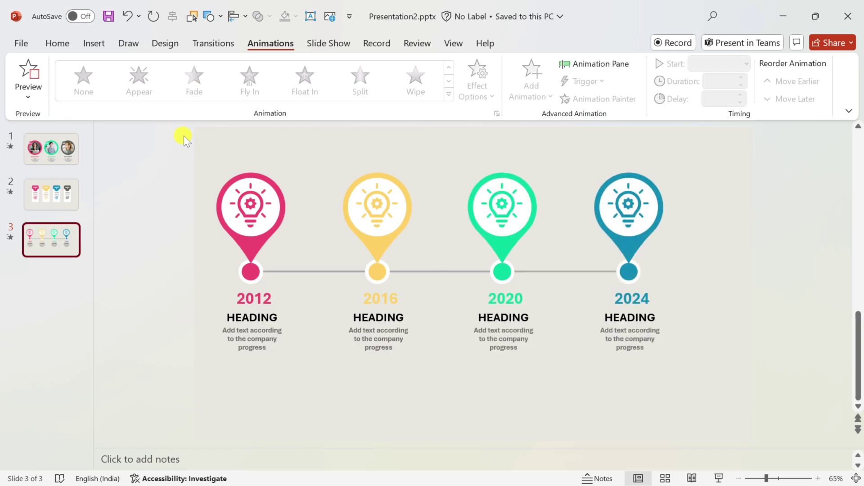
Give the target cards slide a Push transition coming from the right.
left_click(54, 193)
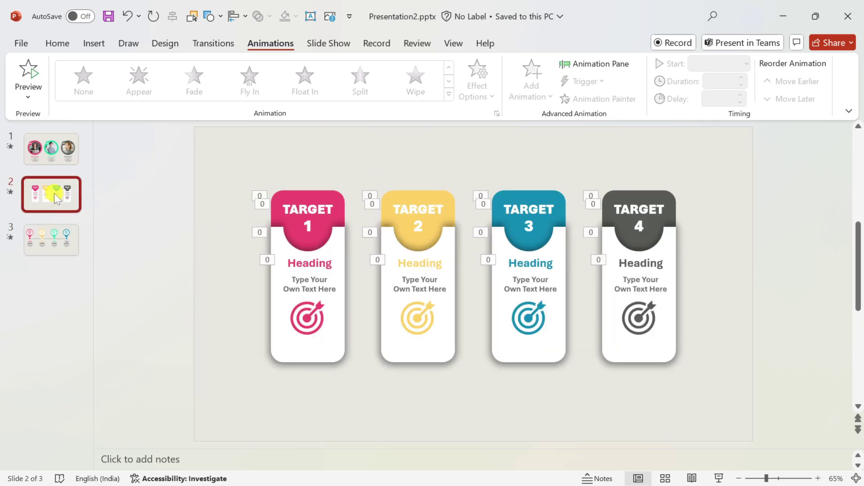
left_click(214, 44)
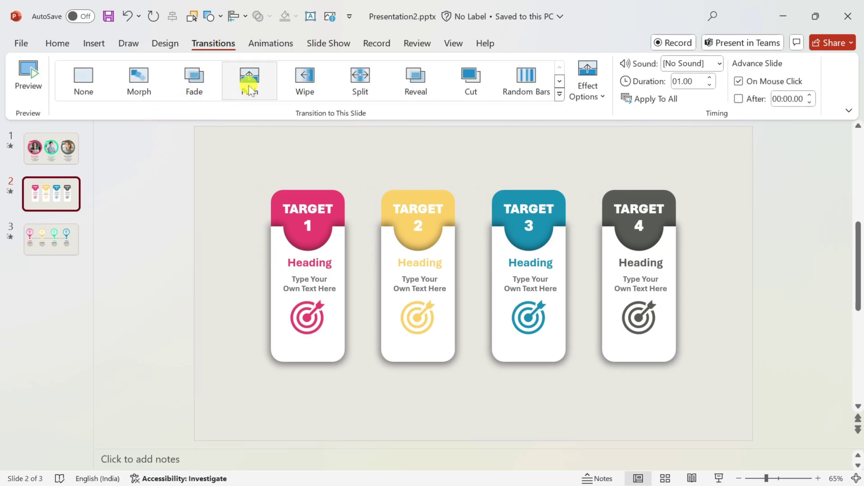
left_click(594, 96)
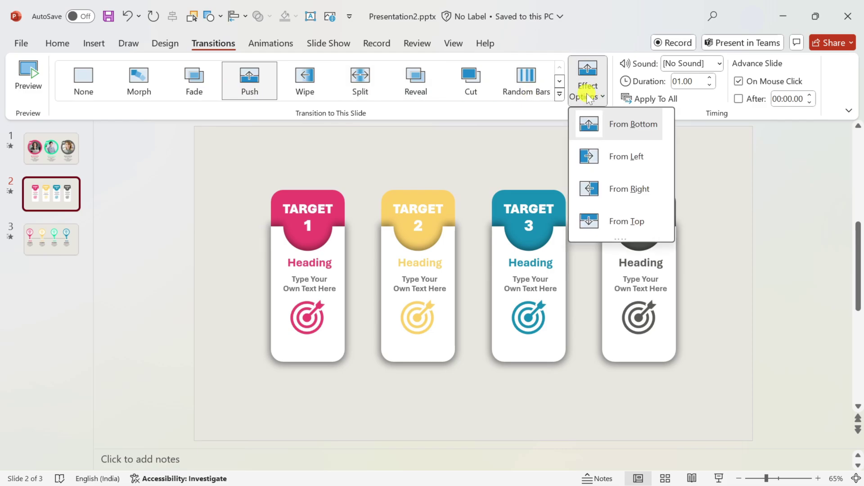
left_click(615, 191)
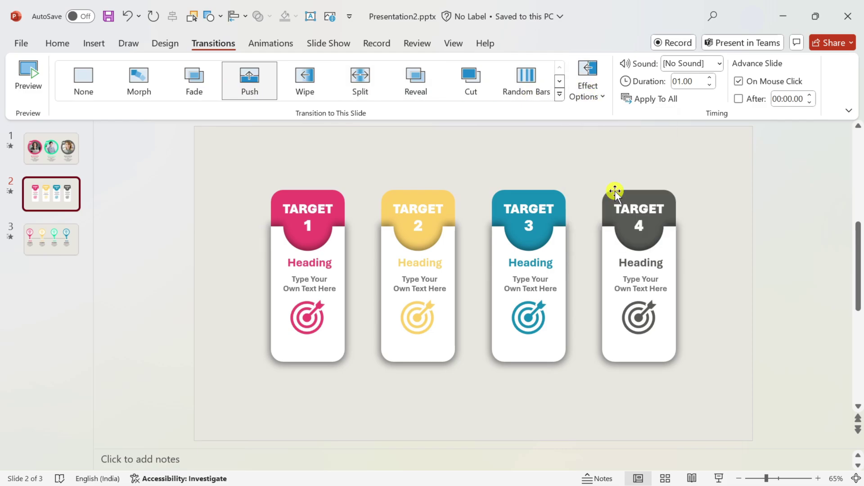
Apply the transition to all slides and start the slide show from slide 1.
left_click(655, 99)
left_click(71, 146)
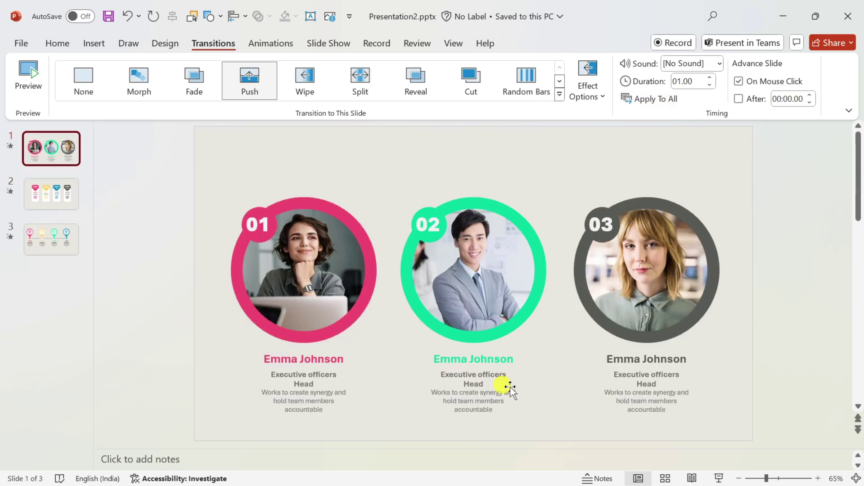
left_click(719, 478)
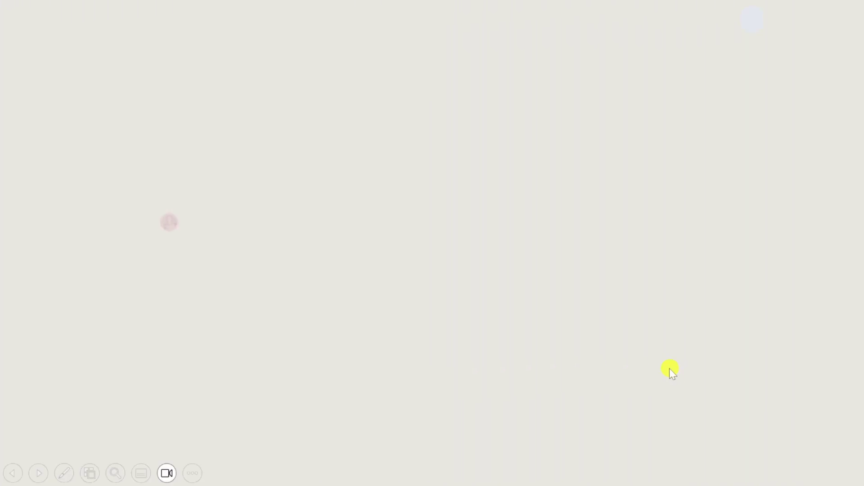